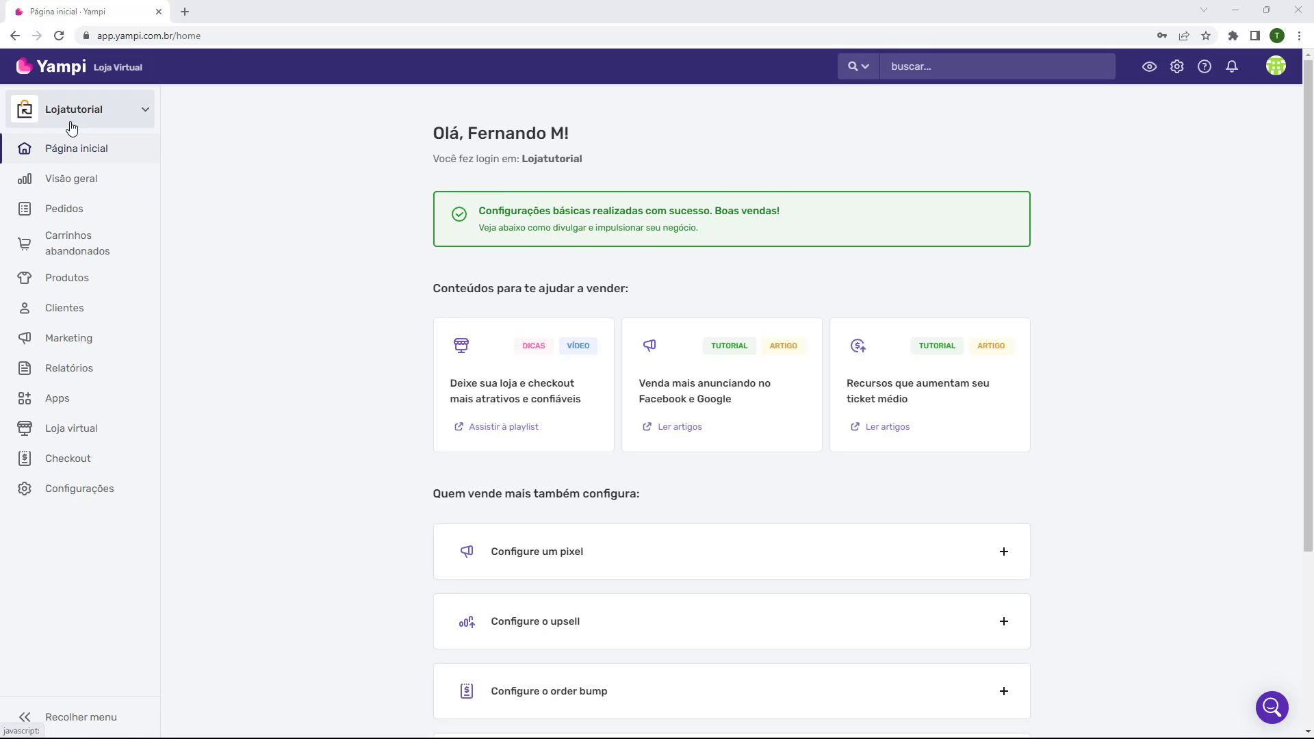
Open the store's apps catalogue and browse the available integrations
mouse_move(65, 492)
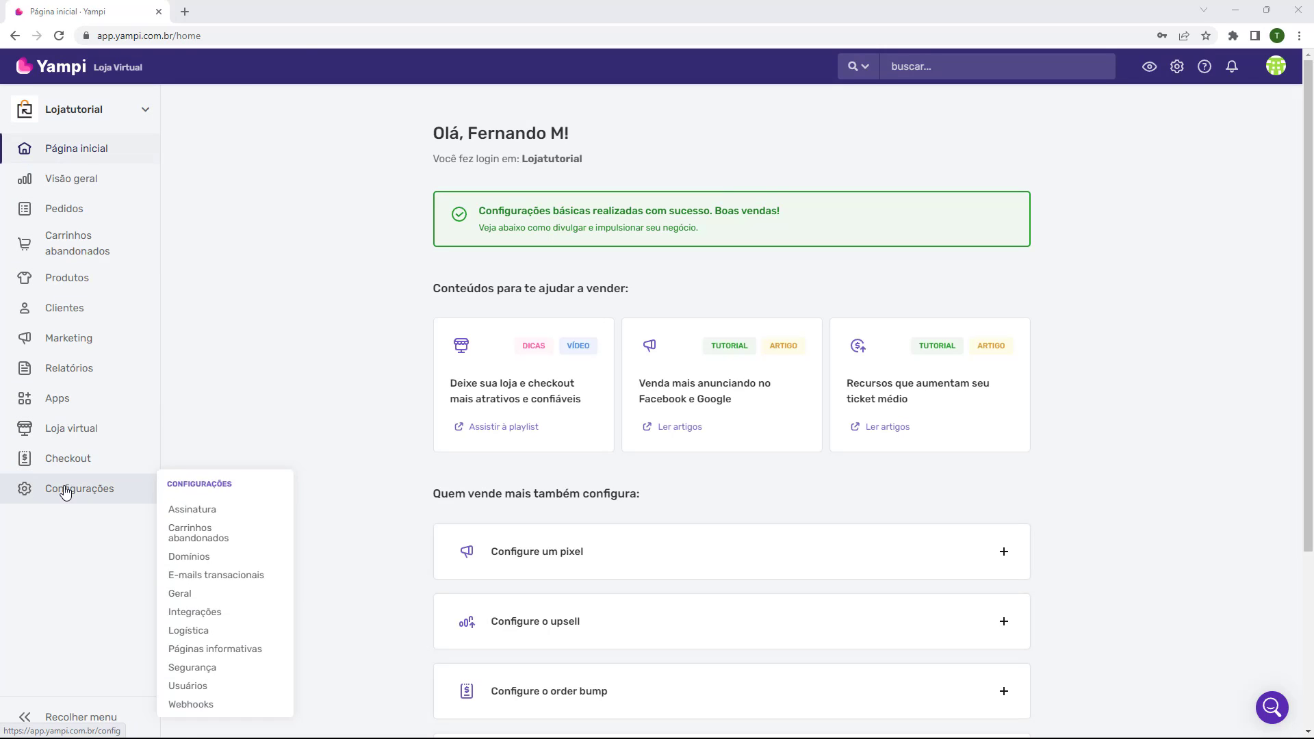
left_click(65, 401)
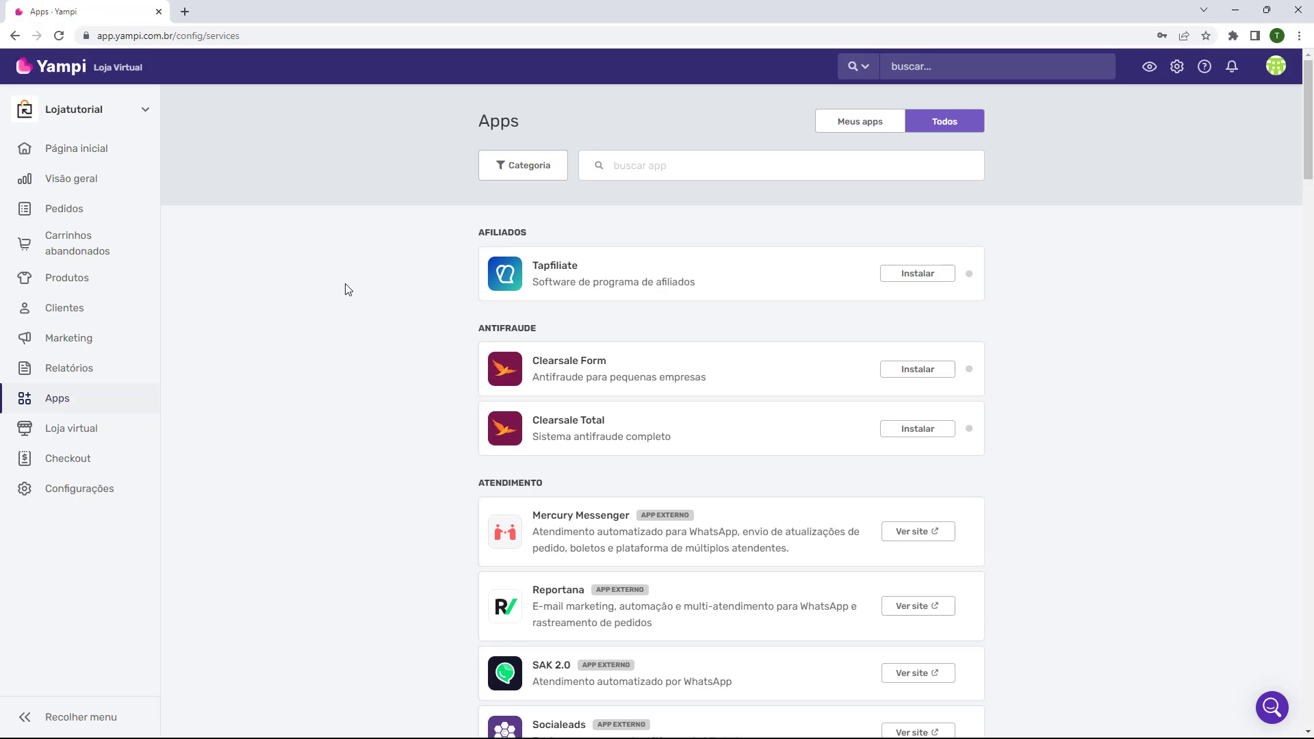
scroll(347, 289, "down", 10)
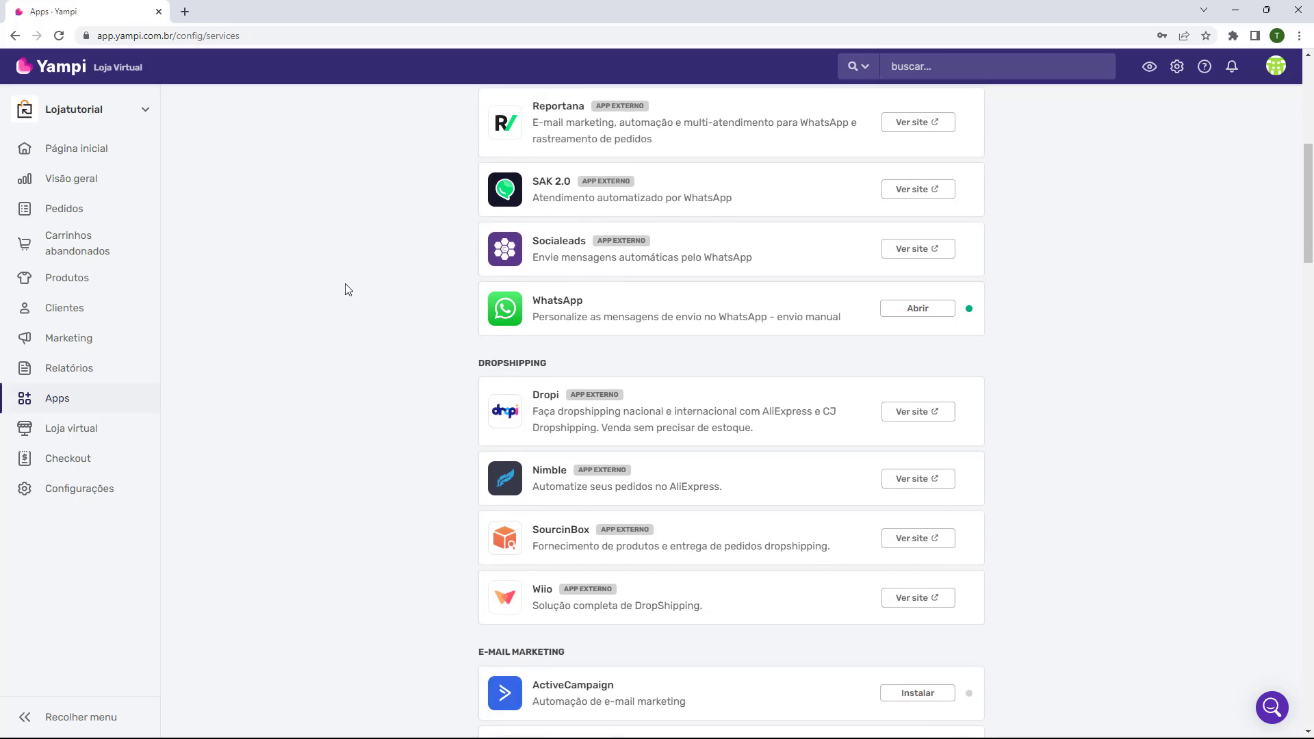
scroll(347, 289, "down", 5)
scroll(347, 289, "up", 5)
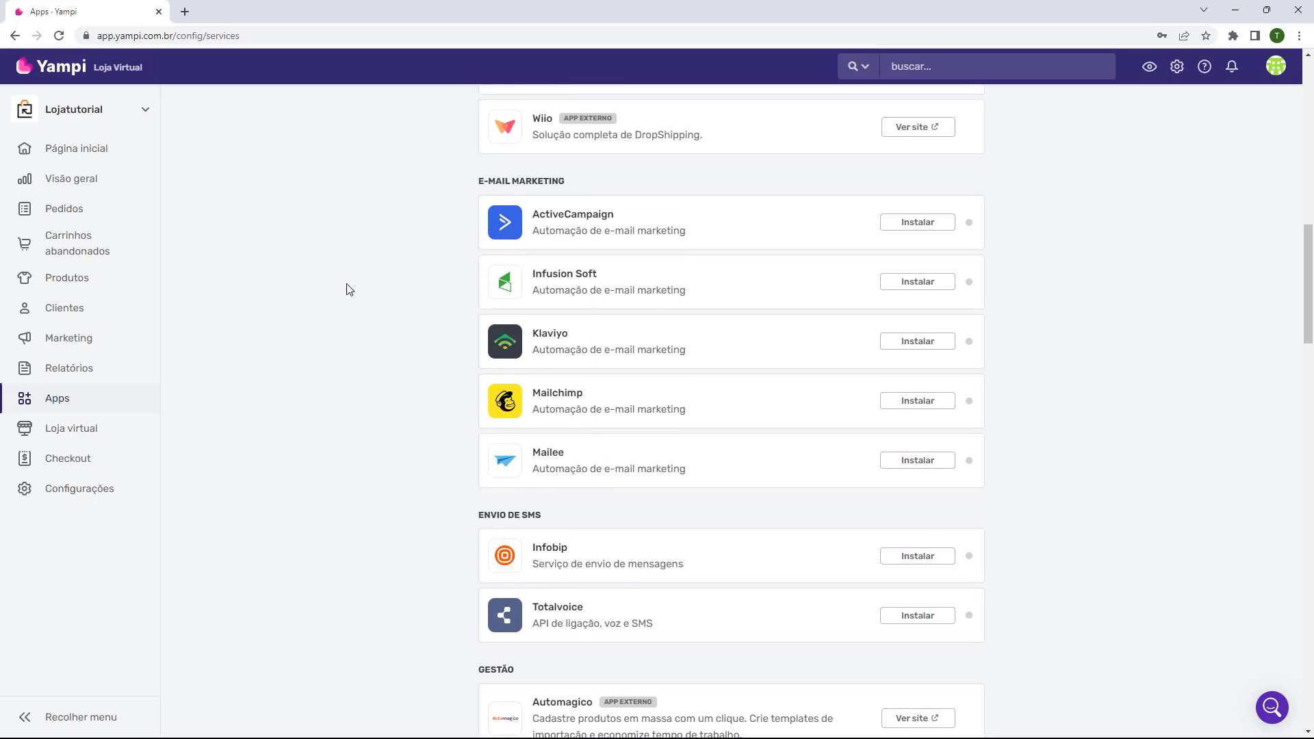
scroll(347, 289, "up", 10)
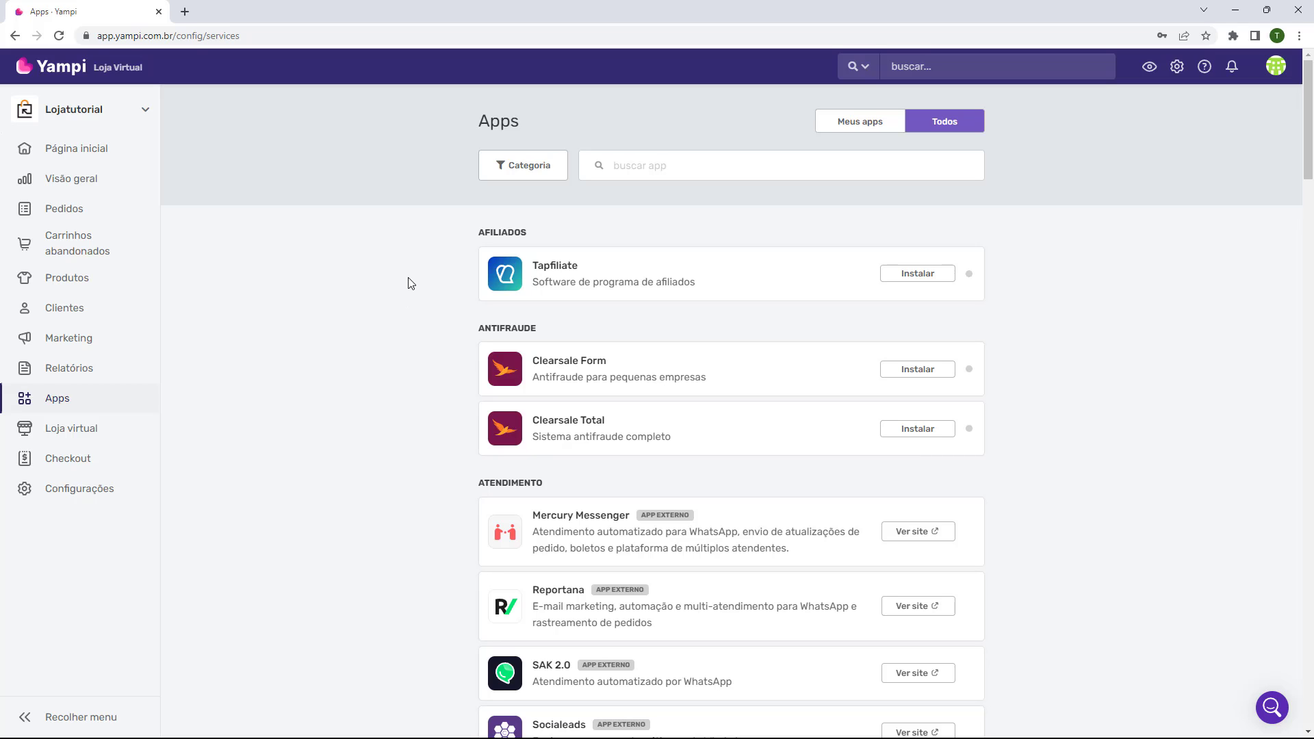
Search the apps for "google" and start installing Google Tag Manager, ready to enter its code
left_click(630, 170)
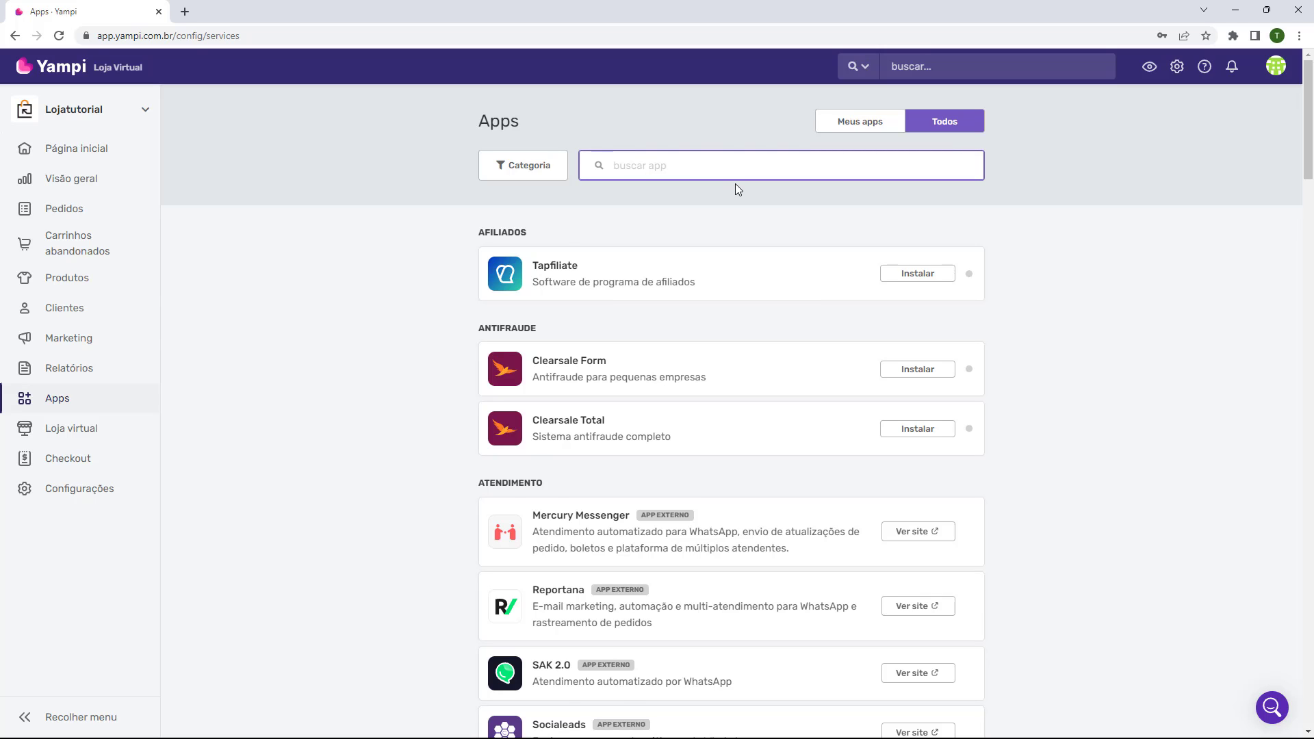
type("google")
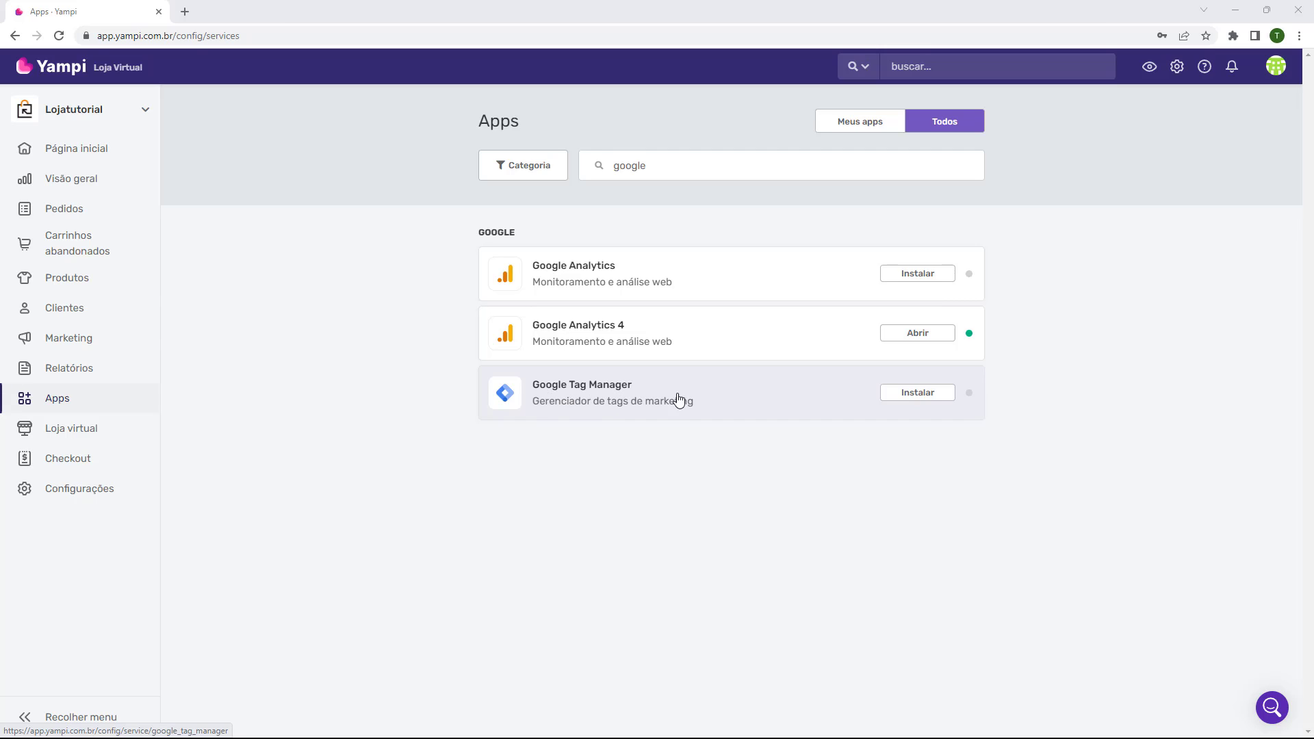
left_click(902, 397)
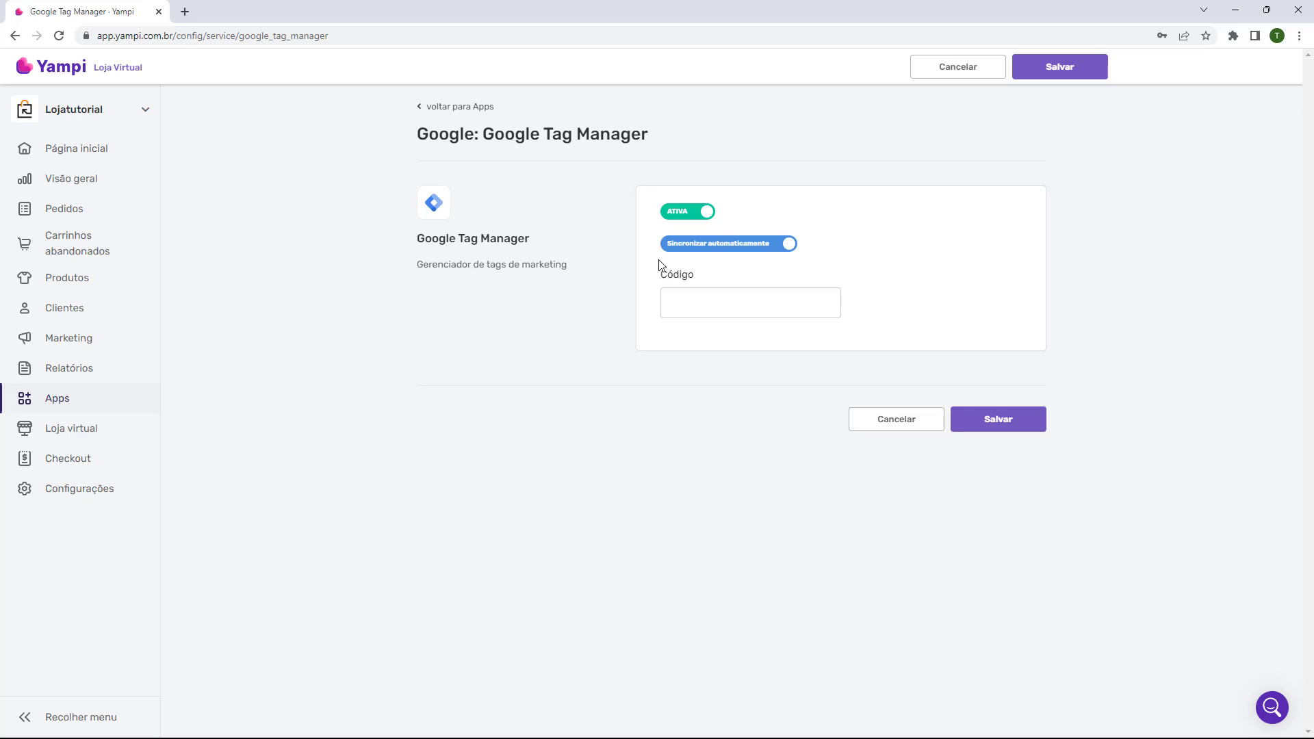
left_click(669, 297)
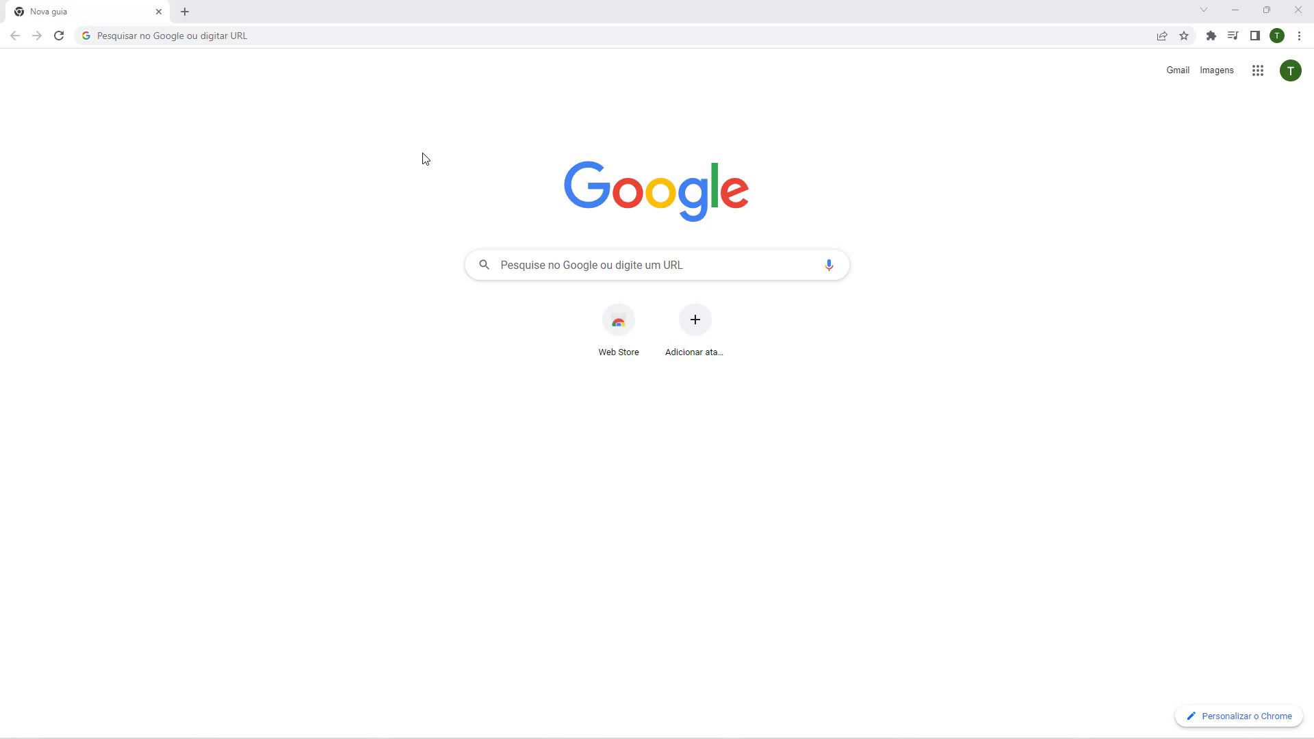
Search Google for "Google tag manager" and open the official Google Tag Manager site
left_click(510, 264)
type("Google tag manager")
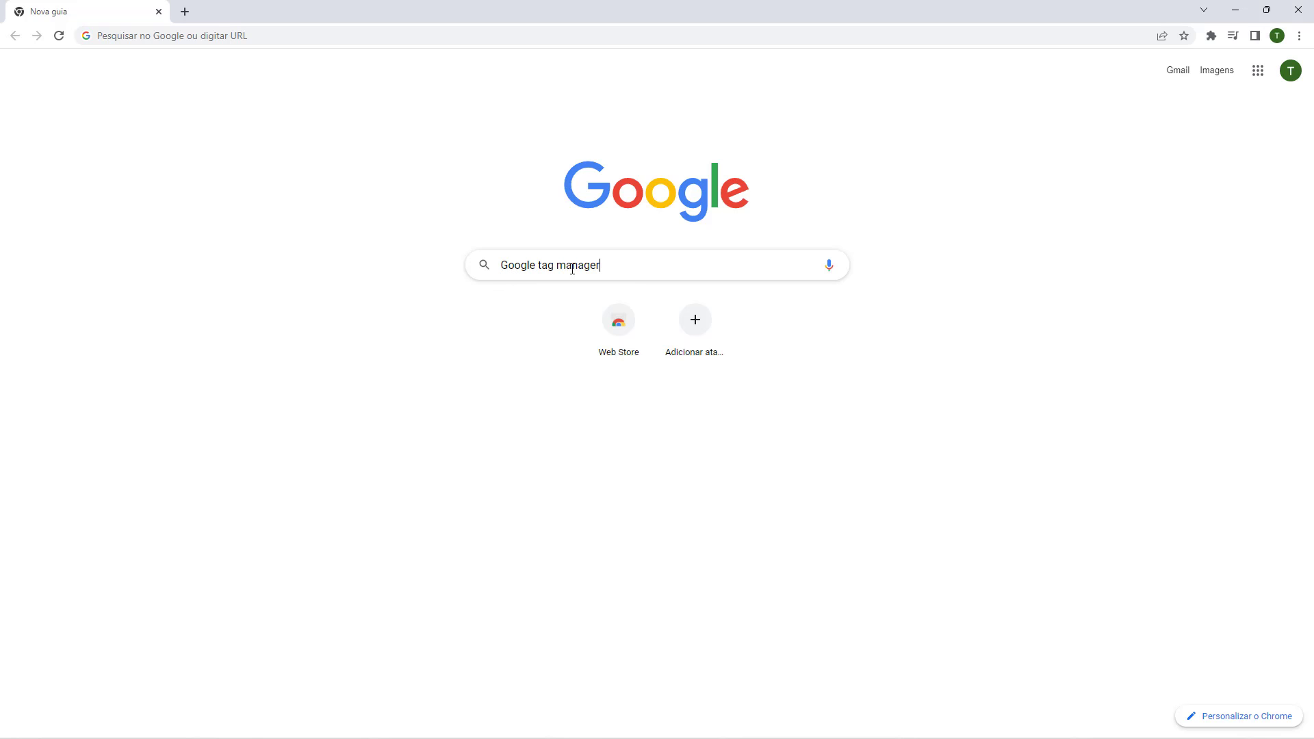
key("Return")
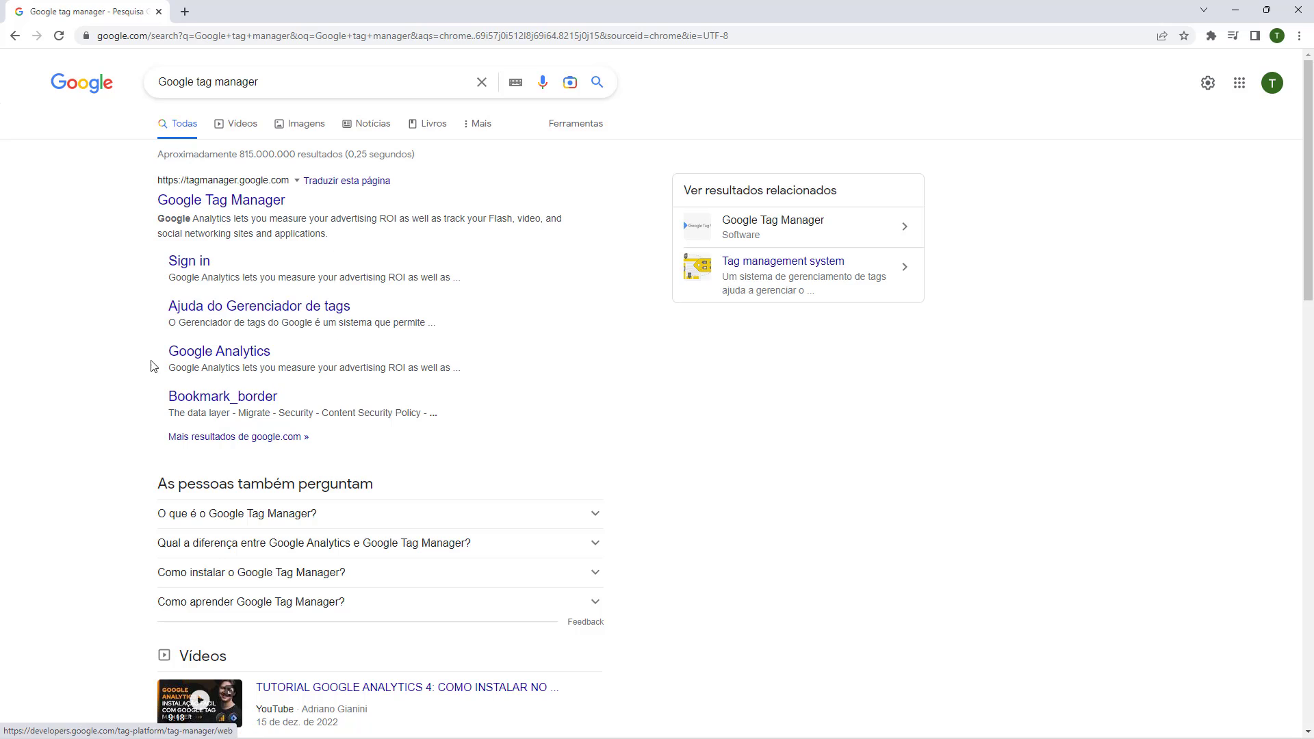
left_click(232, 205)
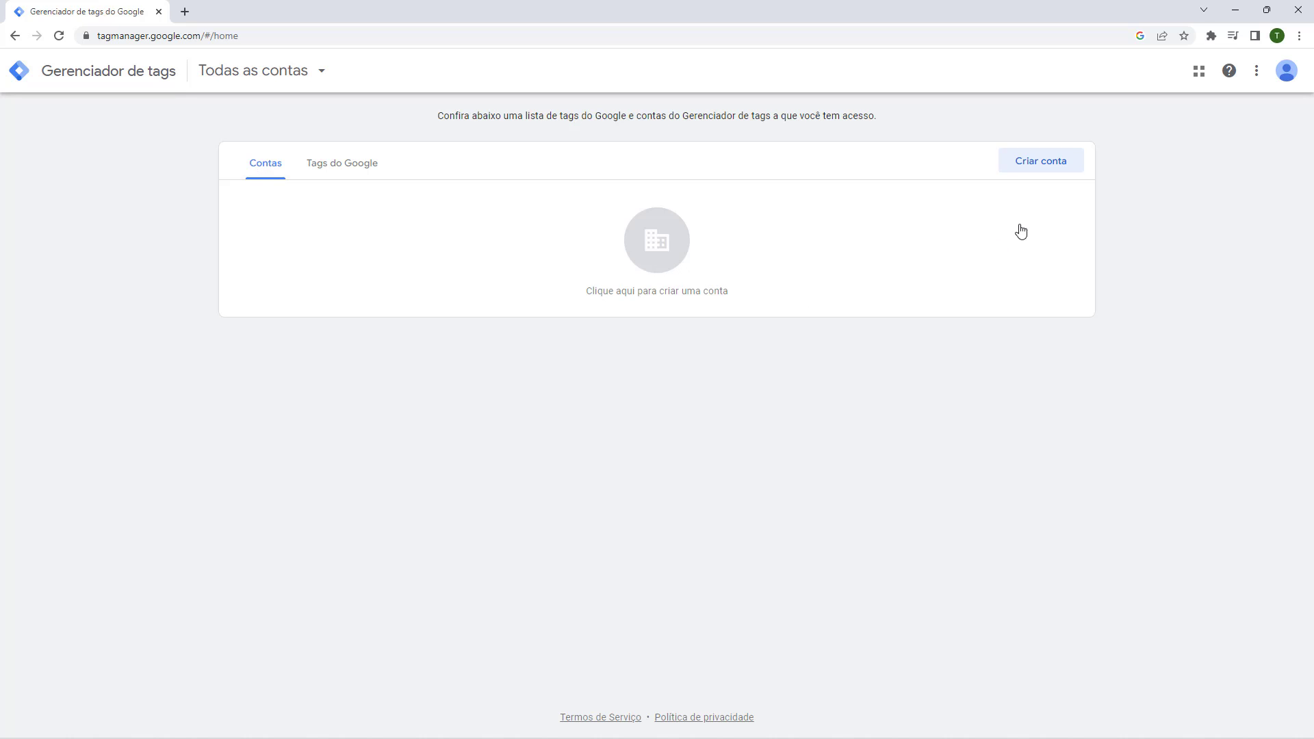
Start a new Tag Manager account named Sitetutorial with anonymous data sharing with Google and others enabled
left_click(1036, 170)
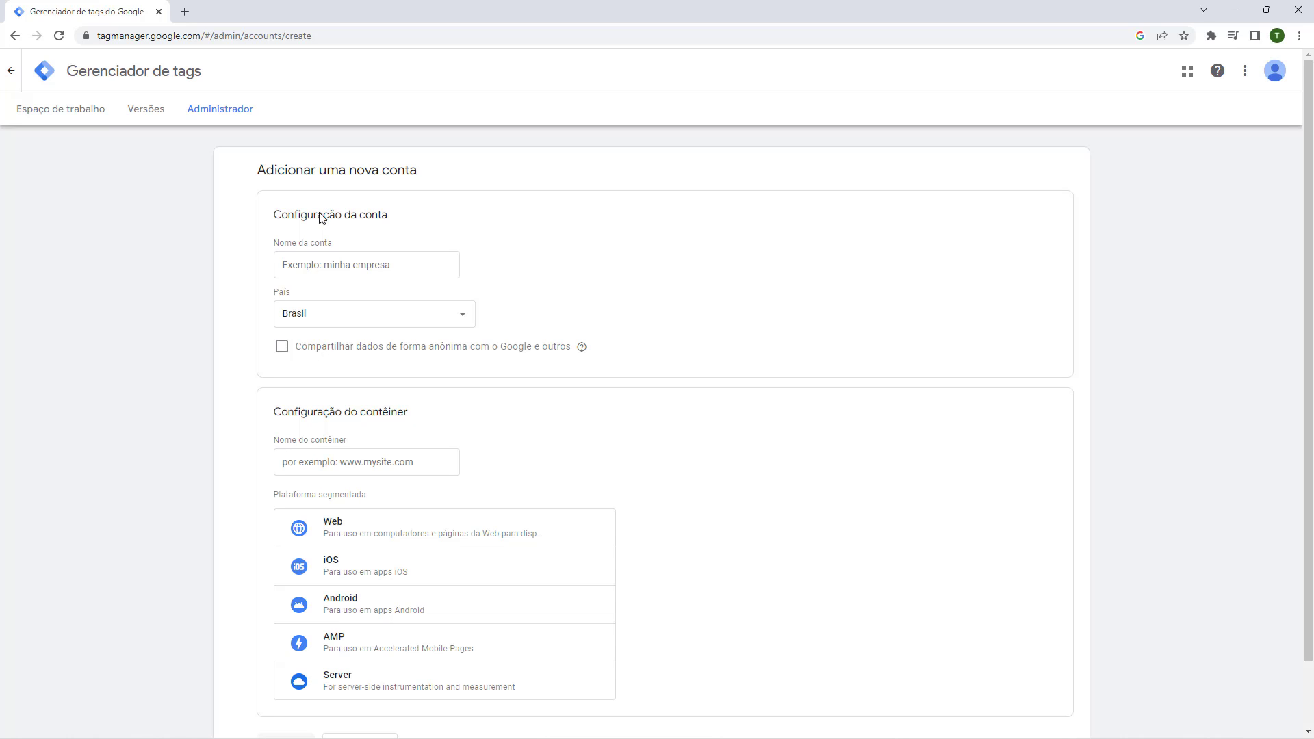
left_click(321, 266)
type("Sitetutorial")
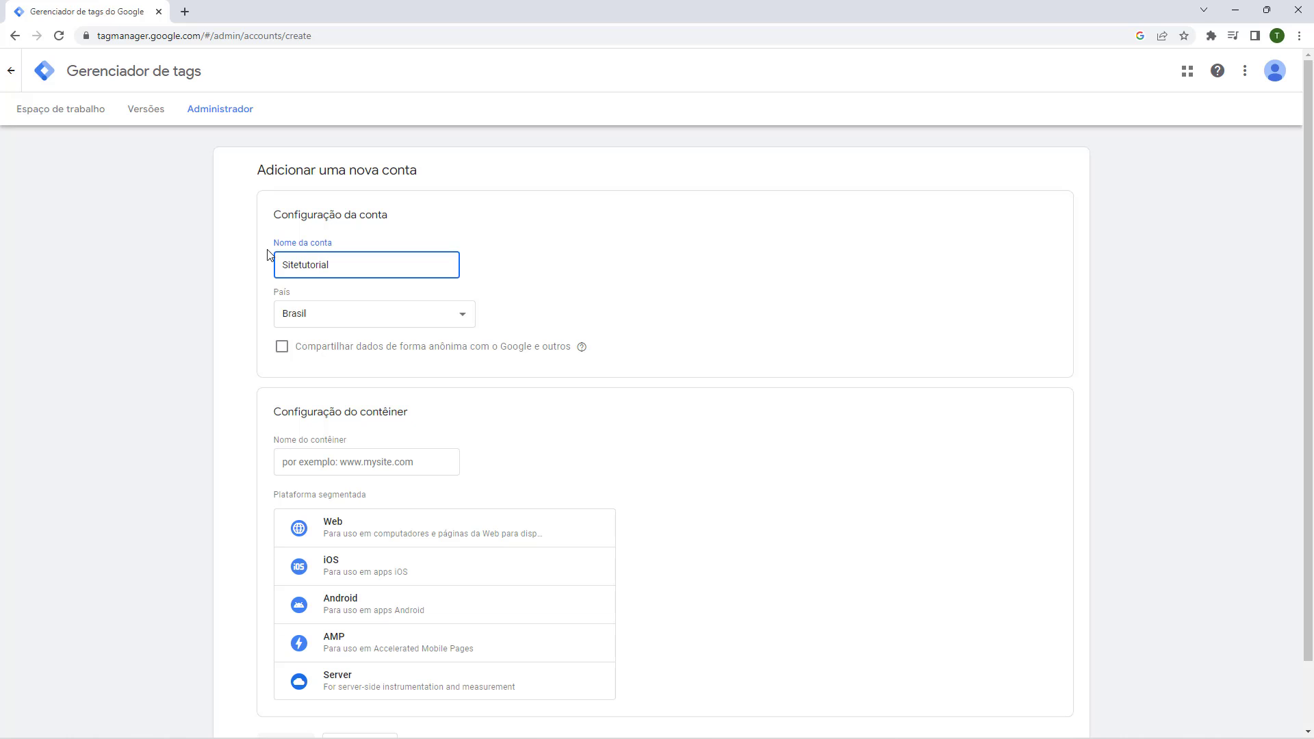
left_click(281, 355)
scroll(274, 345, "down", 2)
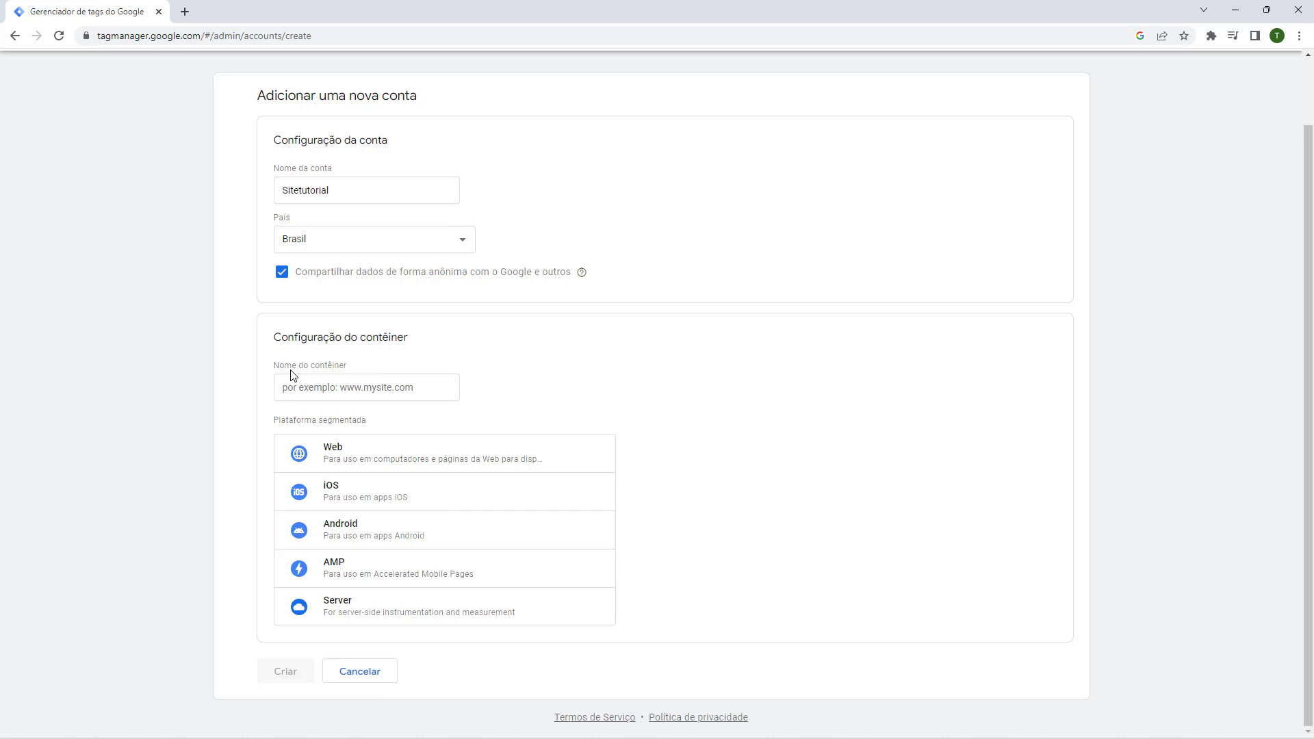
Name the container sitetutorial.com.br, target the Web platform and submit the new account for creation
left_click(316, 386)
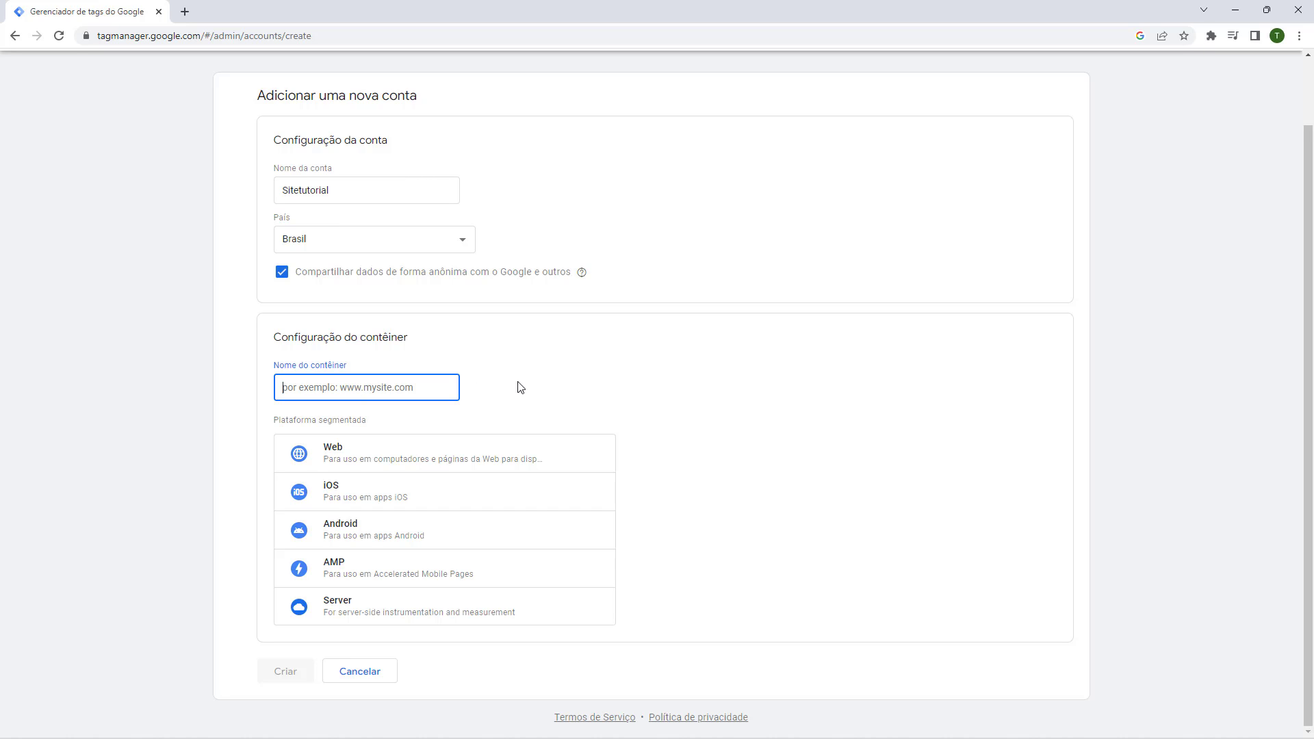
type("sitetutorial.com.br")
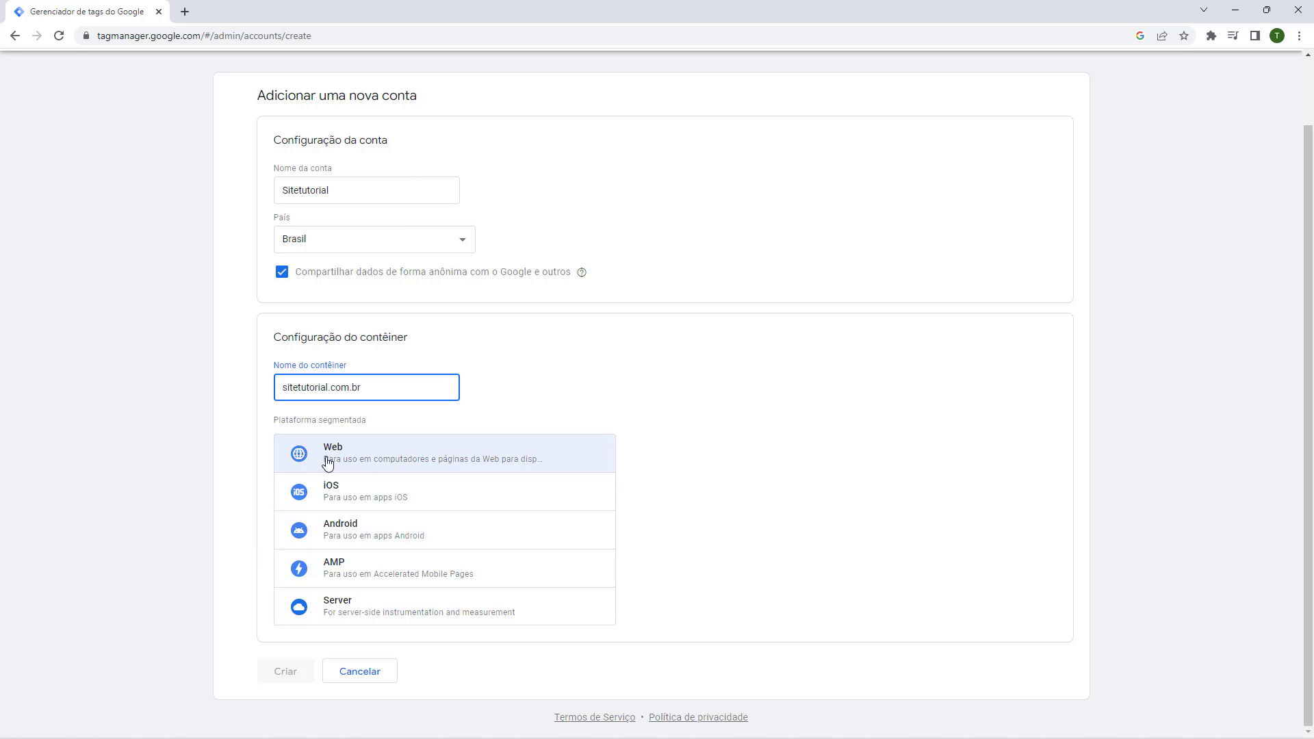
left_click(365, 460)
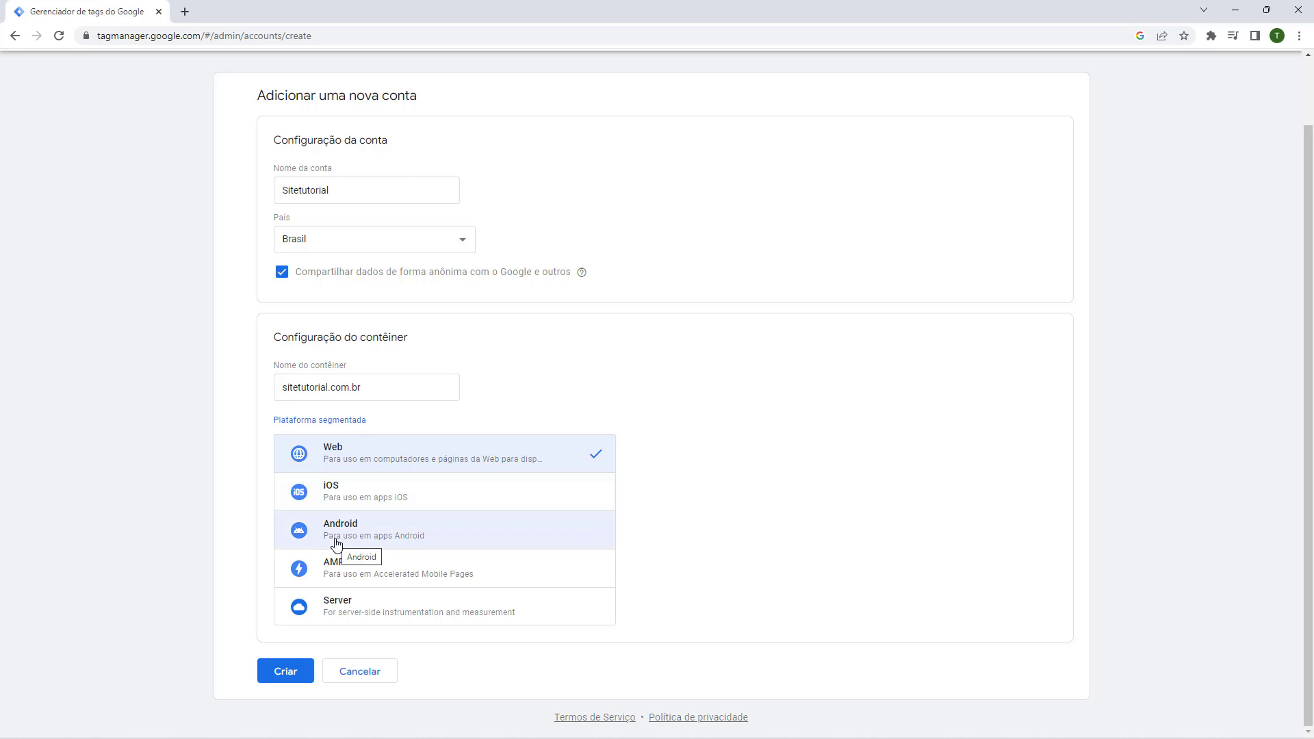
left_click(278, 674)
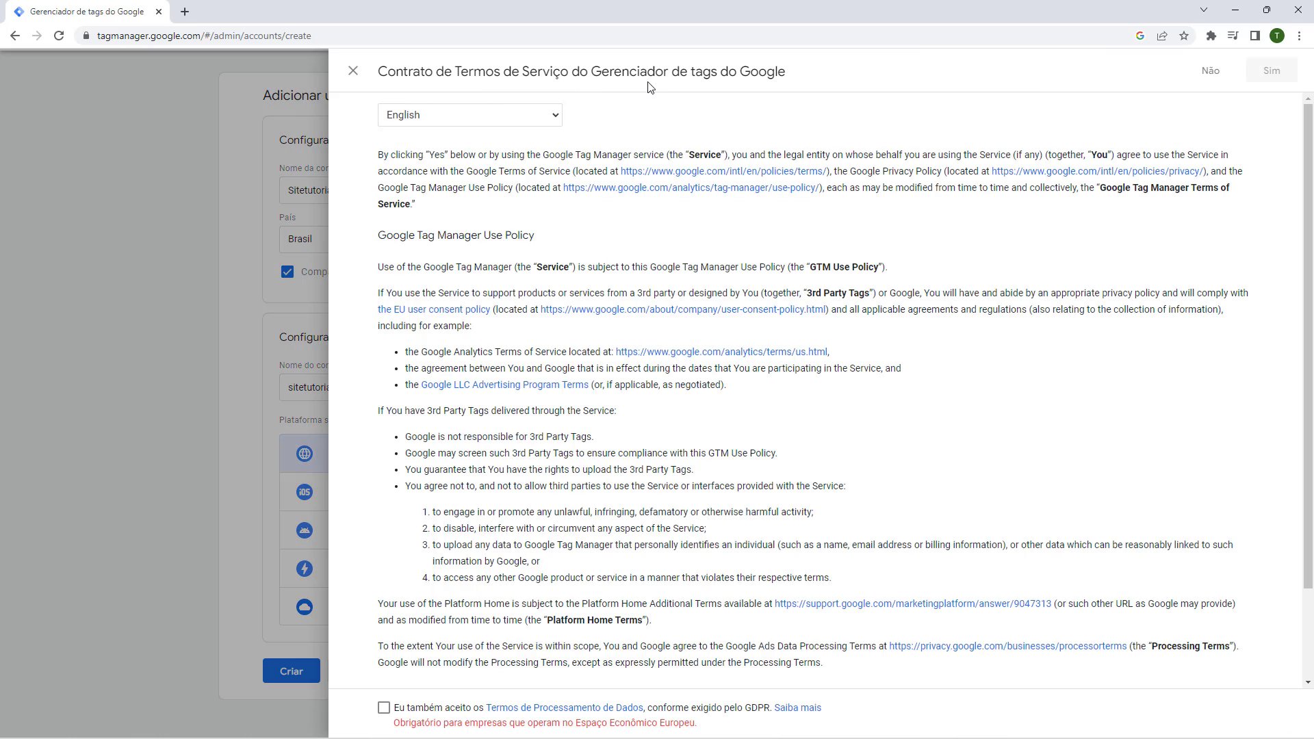
Show the terms of service in Portuguese, accept the GDPR data processing terms and agree to the contract
left_click(426, 118)
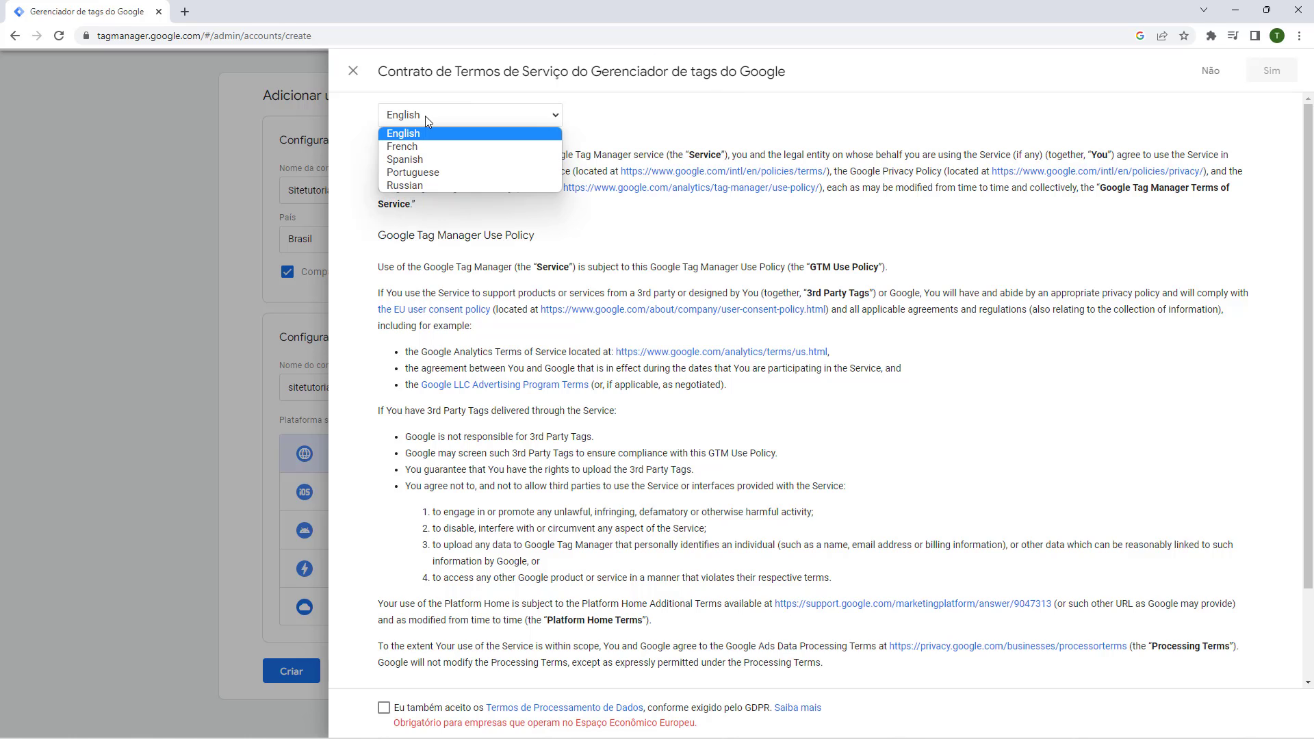
left_click(425, 171)
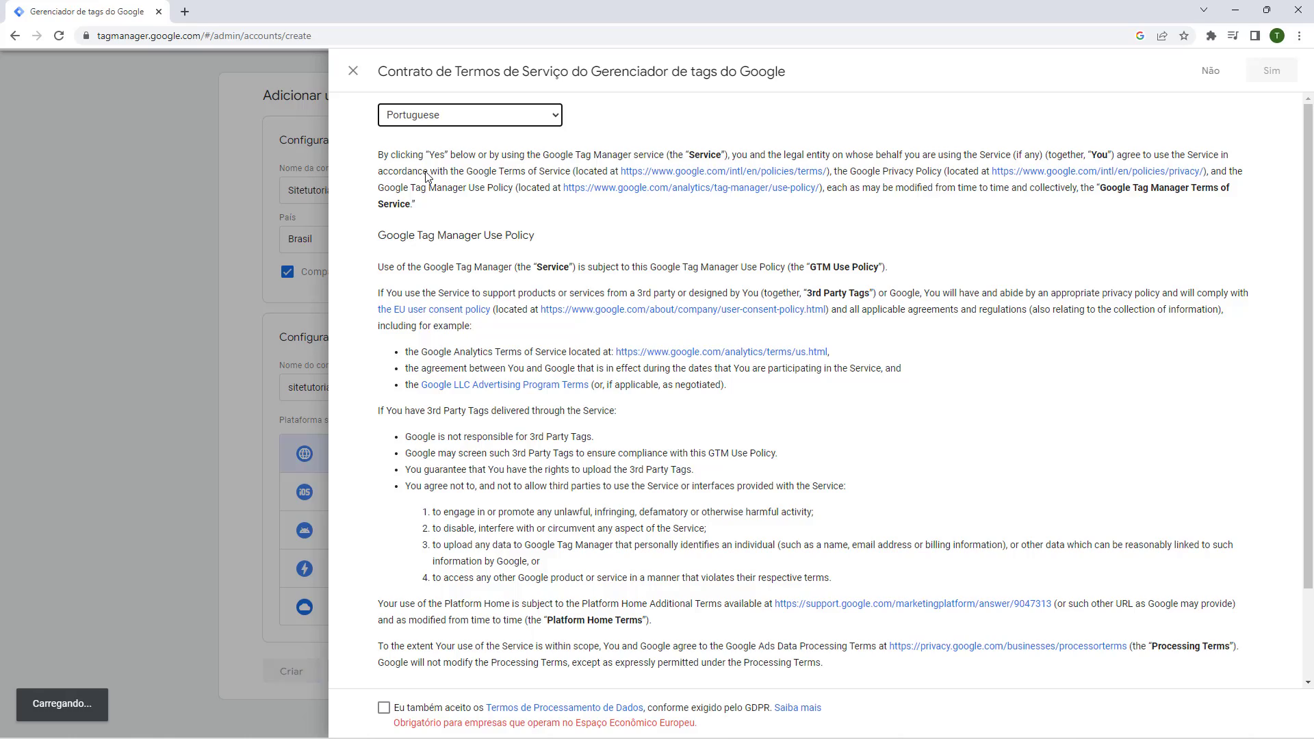
scroll(493, 541, "down", 3)
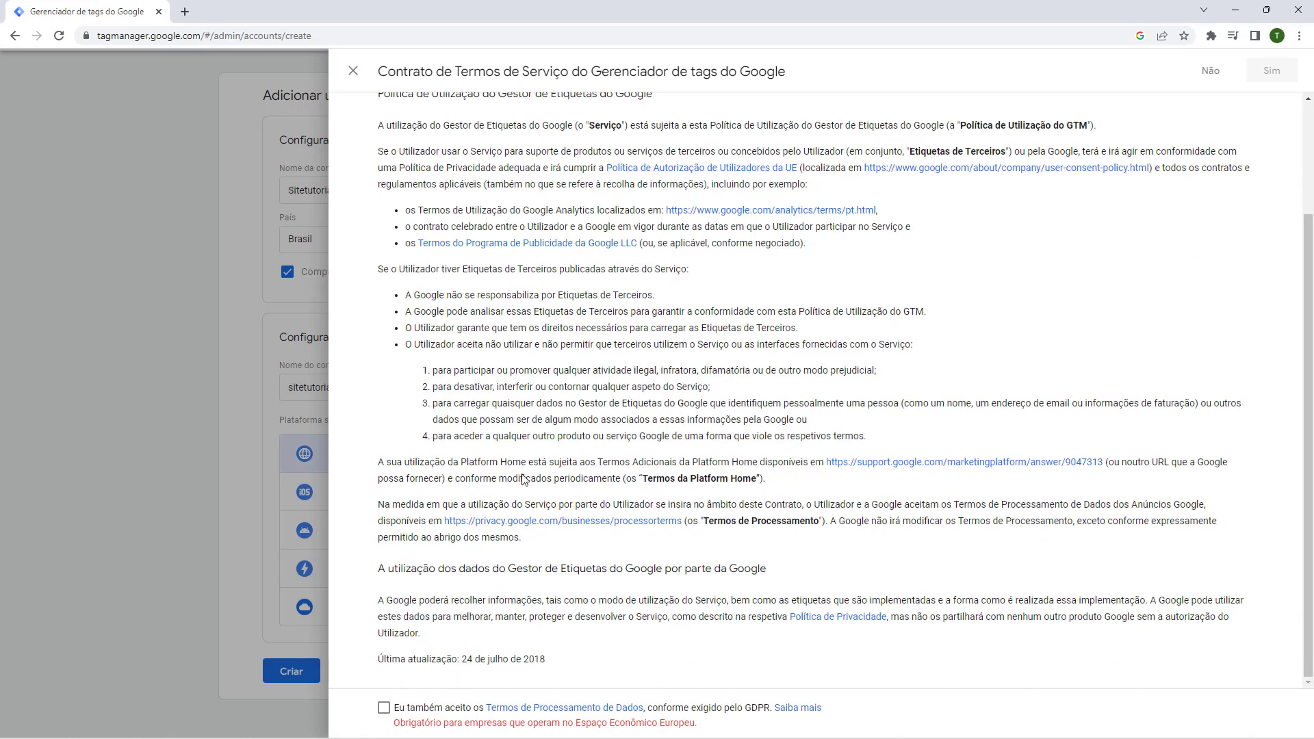
scroll(609, 314, "up", 5)
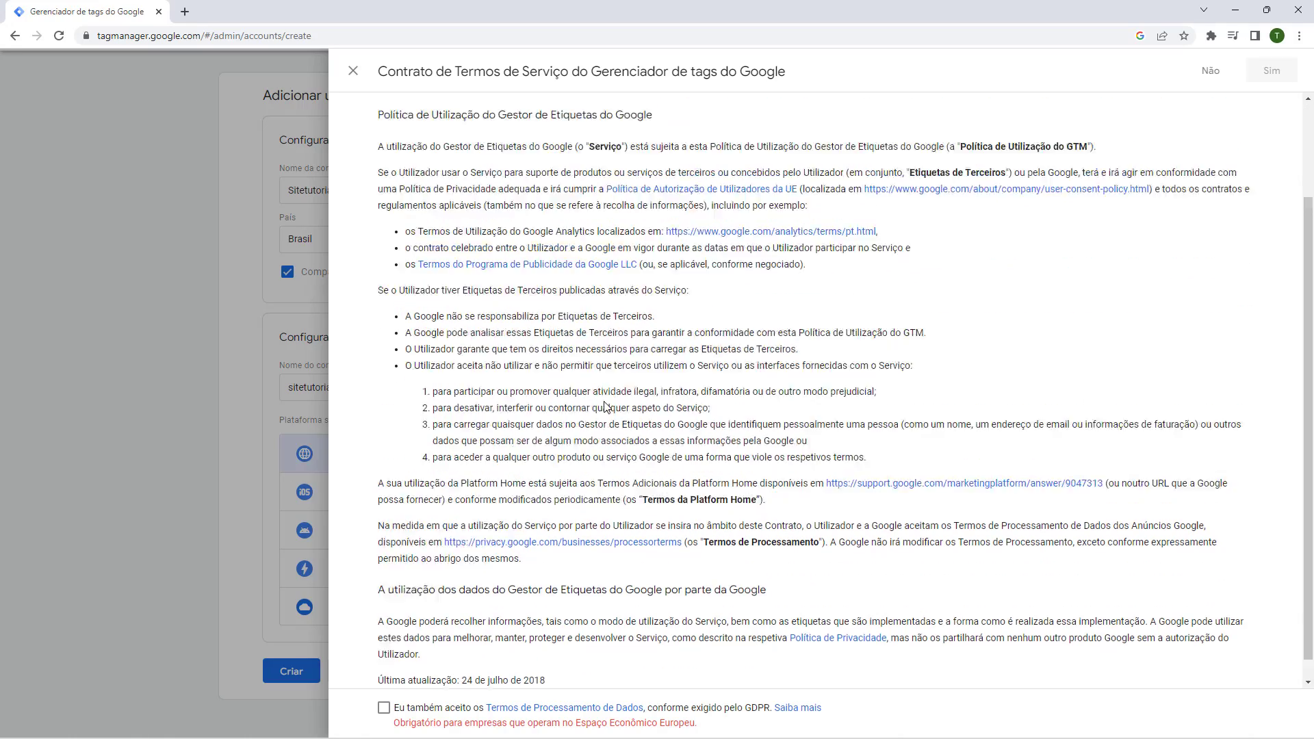
scroll(545, 375, "down", 5)
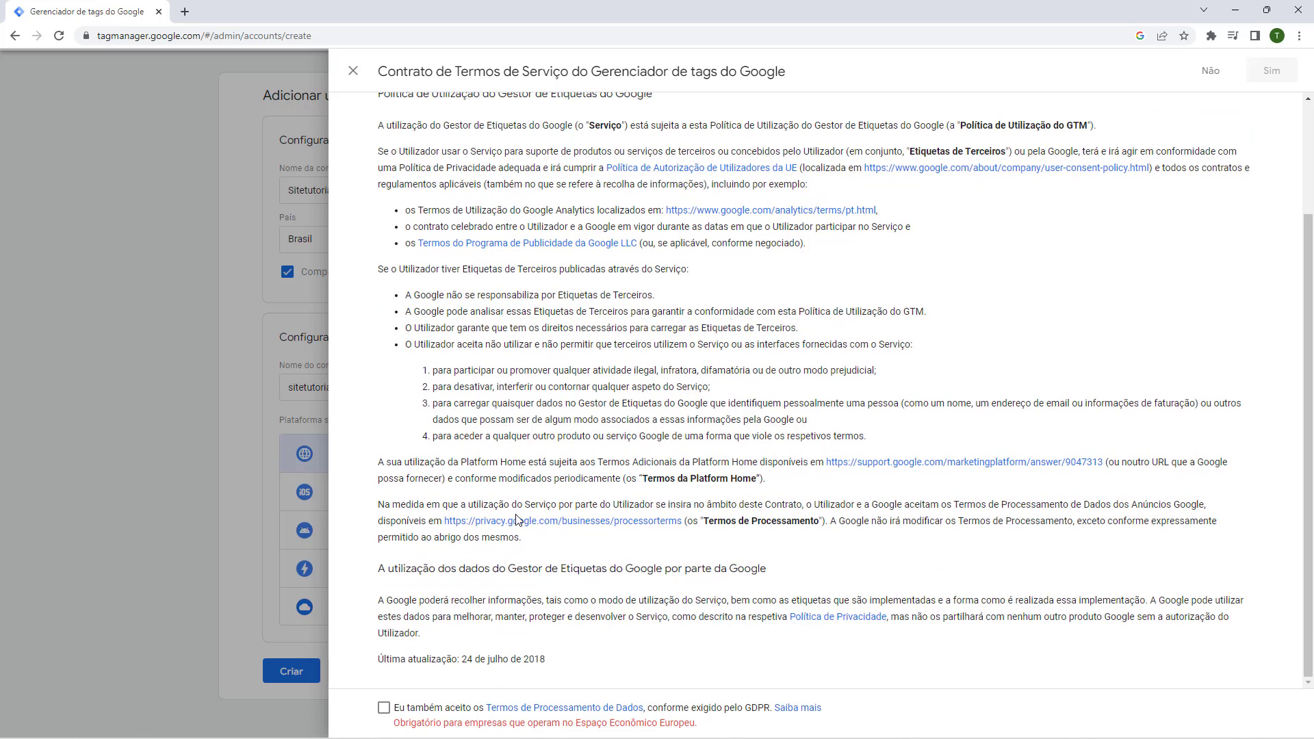
left_click(384, 711)
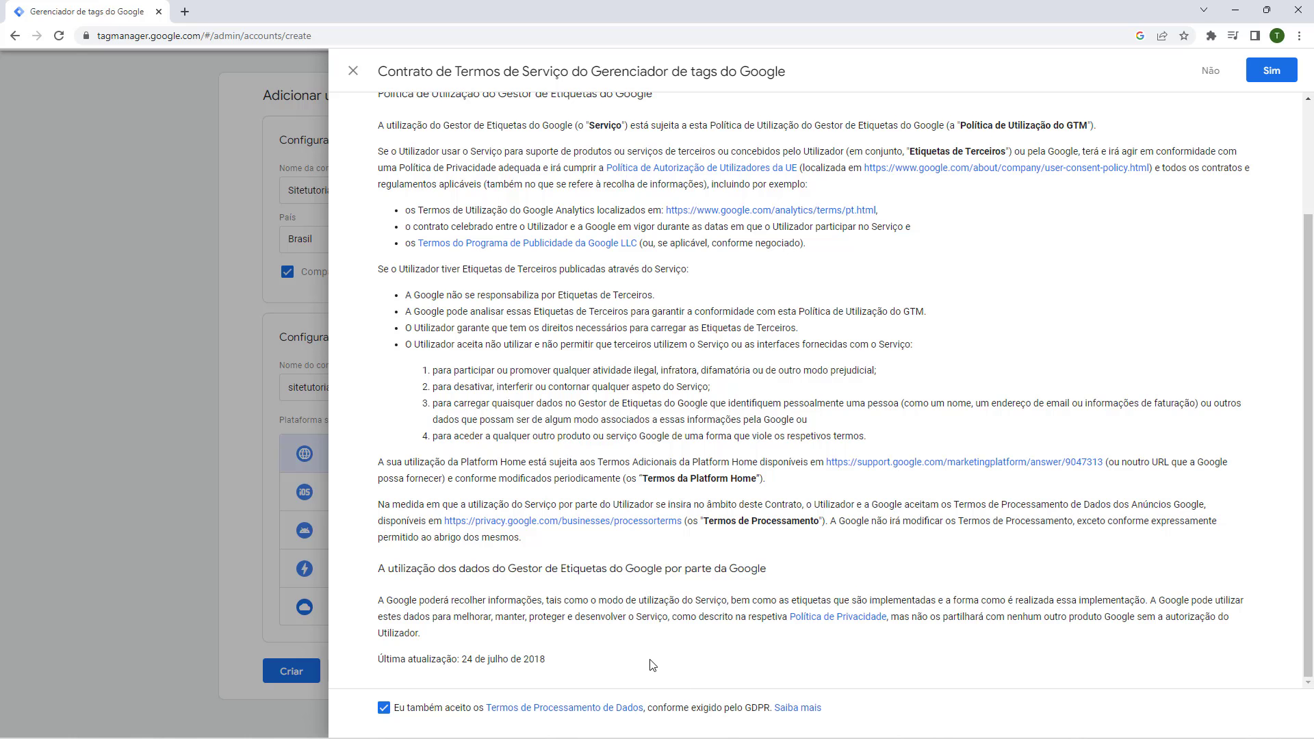
scroll(637, 652, "up", 2)
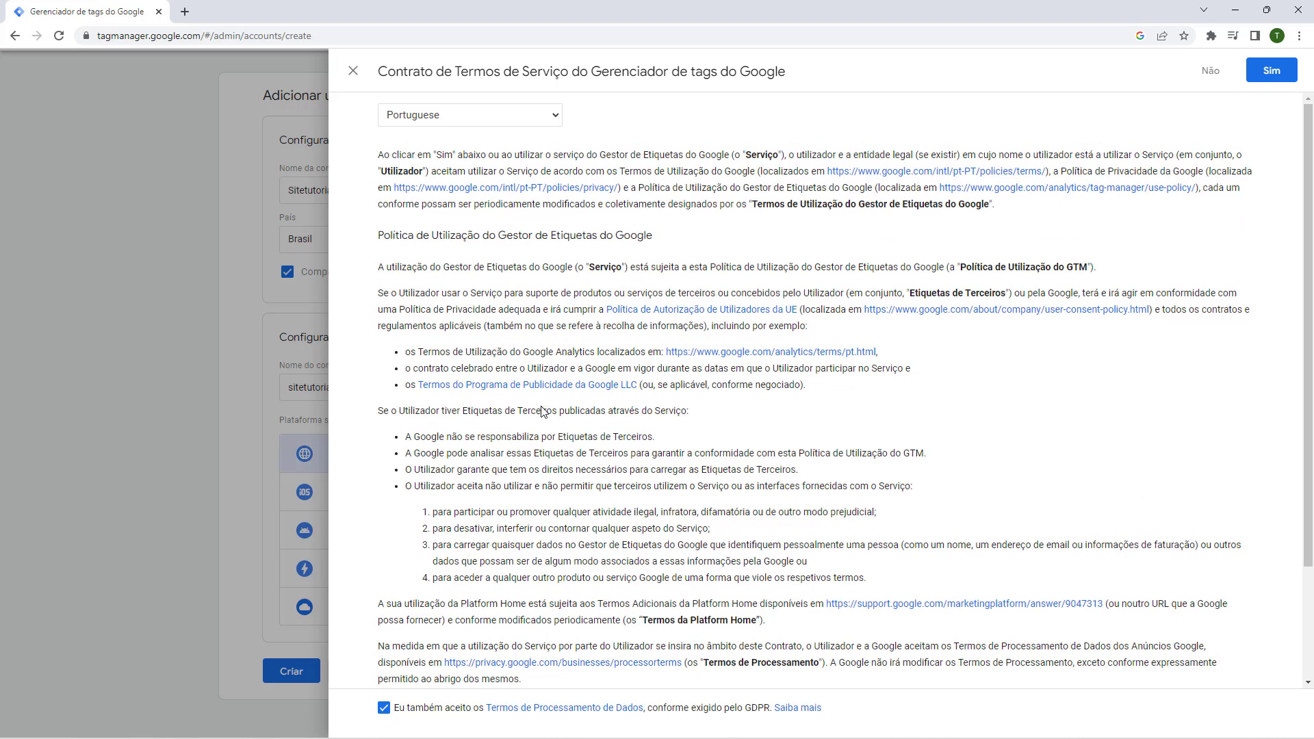
left_click(1274, 73)
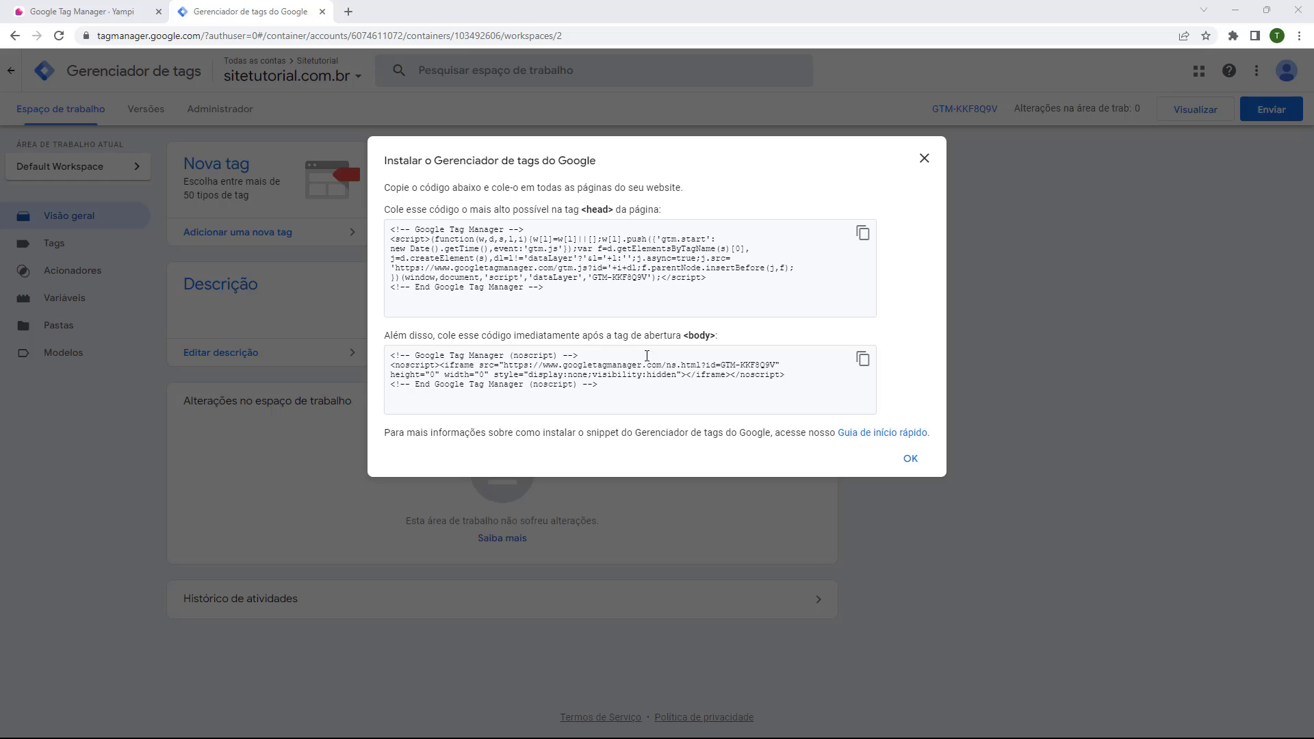
Dismiss the installation snippets, copy container ID GTM-KKF8Q9V and save it as the code in Yampi's Google Tag Manager app
left_click(910, 460)
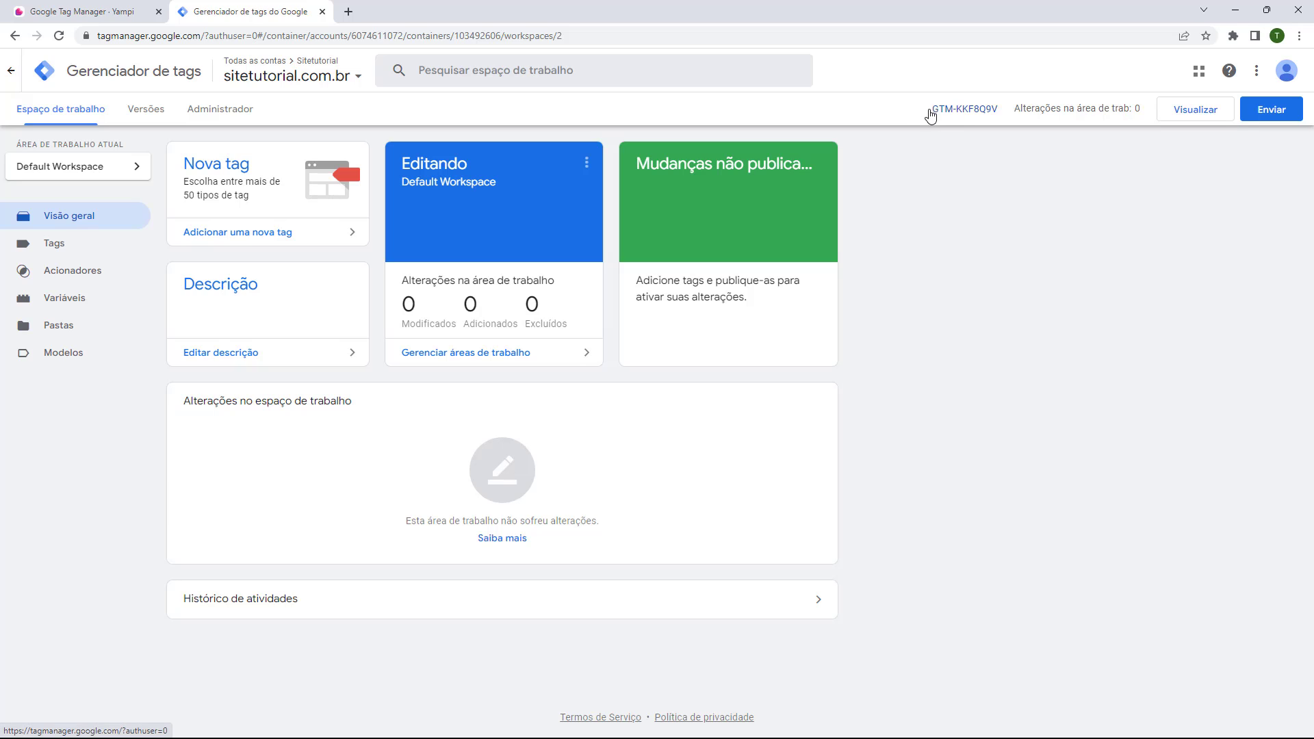
left_click_drag(925, 115, 961, 118)
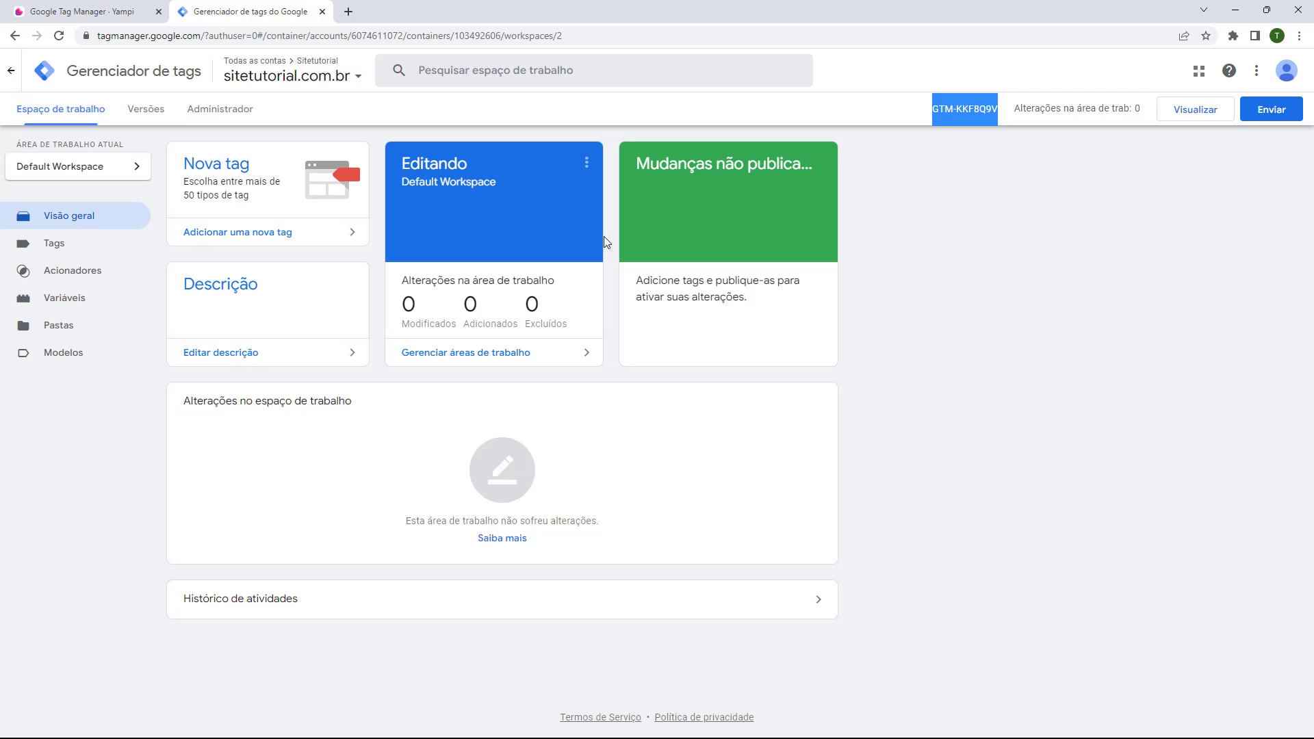
left_click(91, 19)
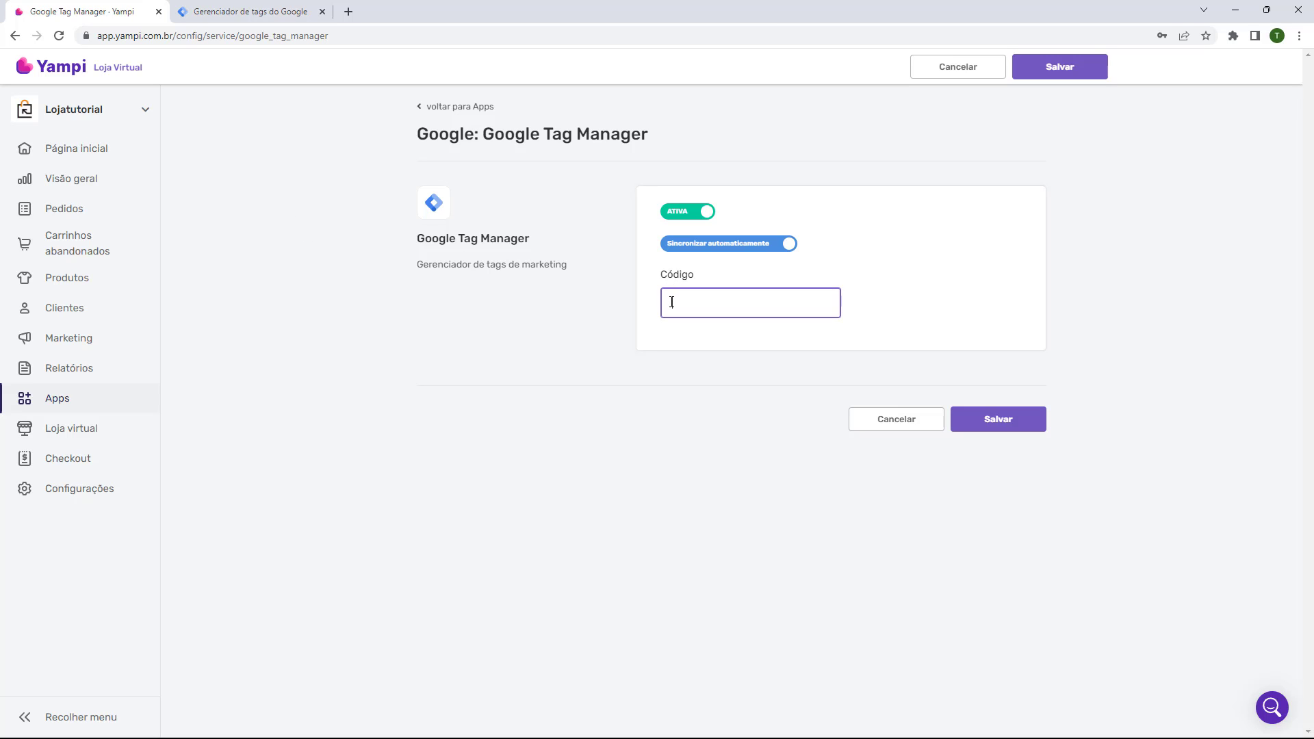
type("GTM-KKF8Q9V")
left_click(997, 429)
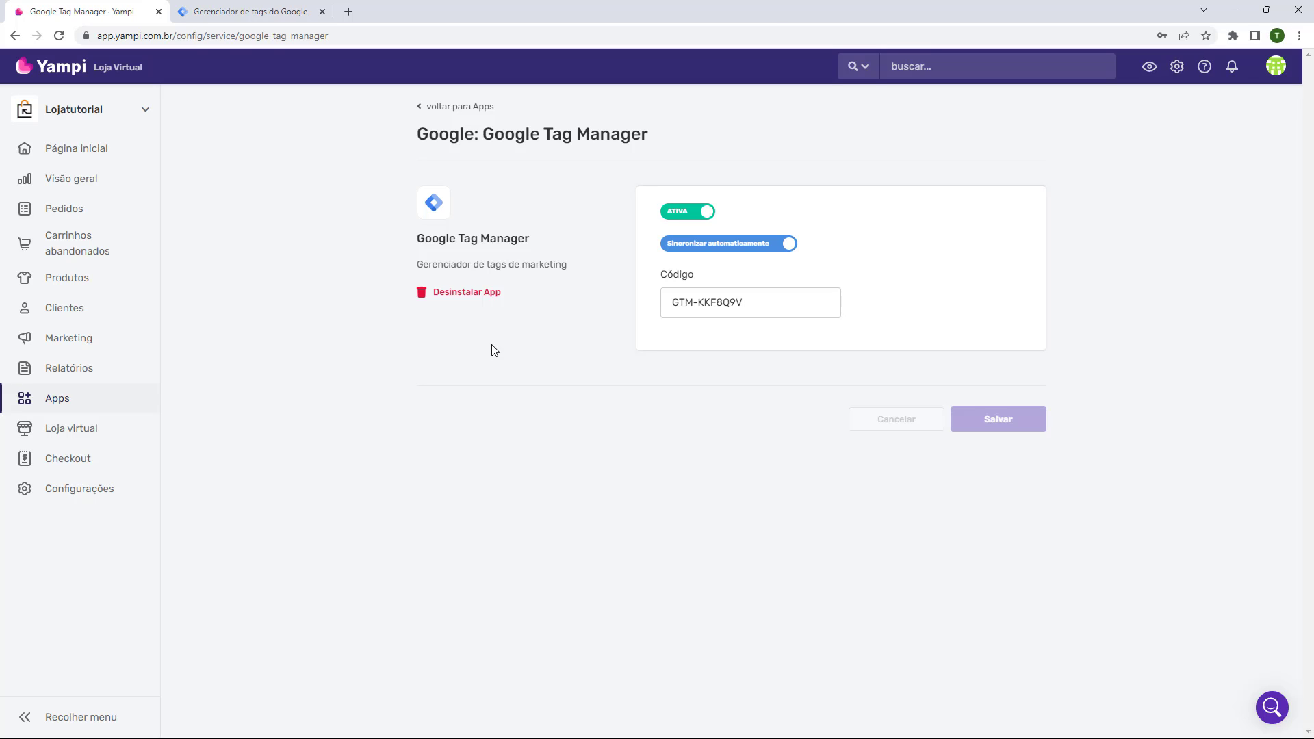
key("ctrl+w")
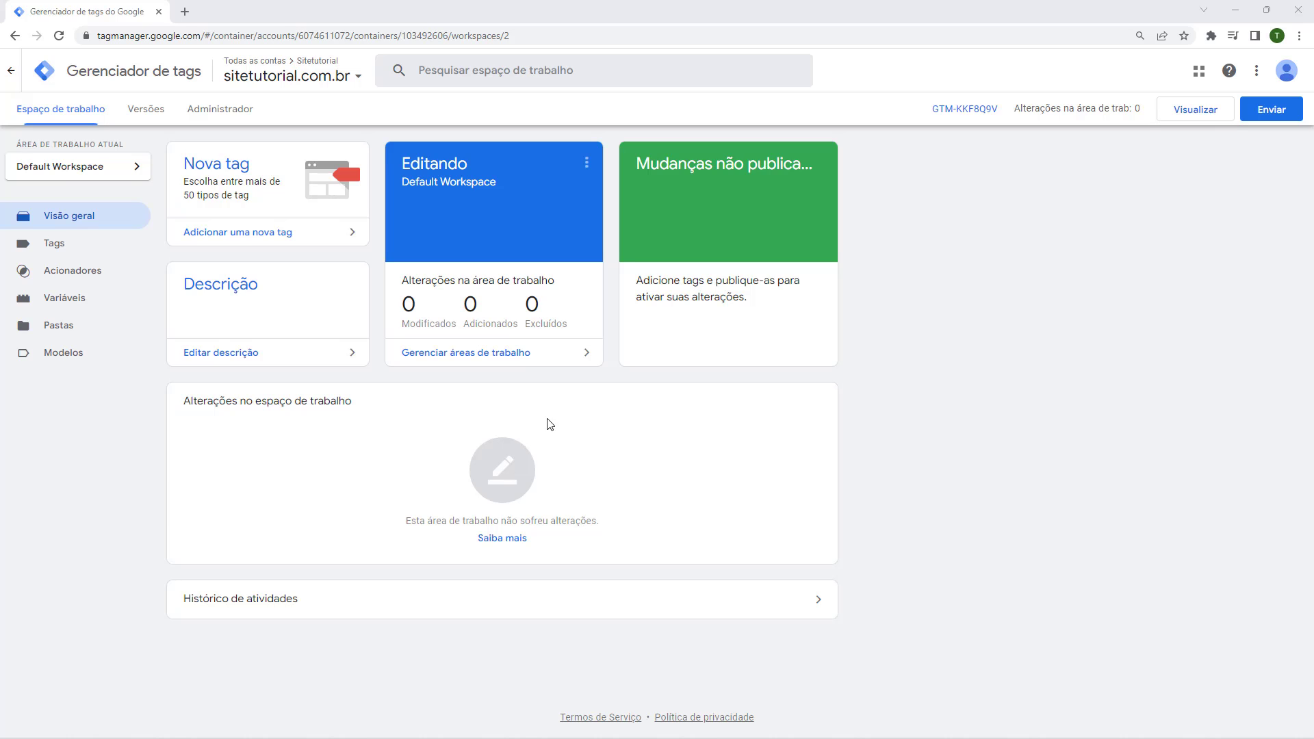
left_click(1189, 113)
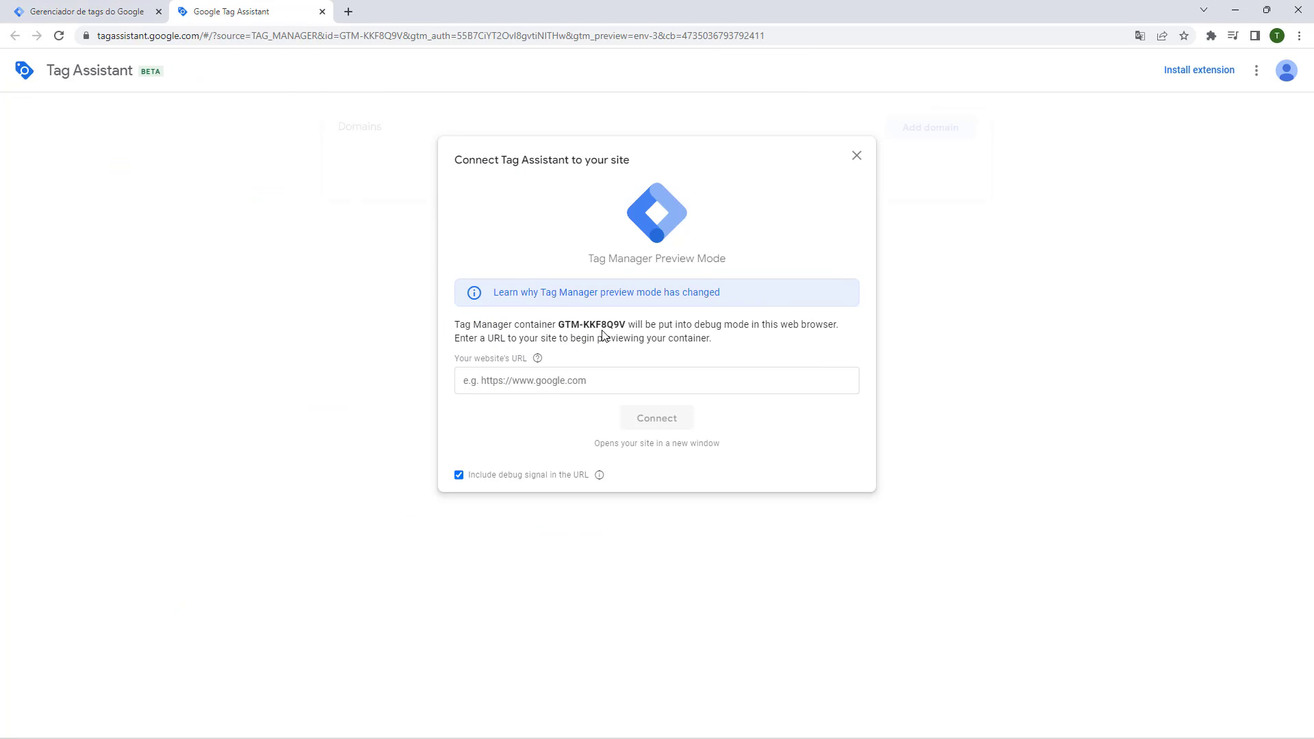
left_click(489, 380)
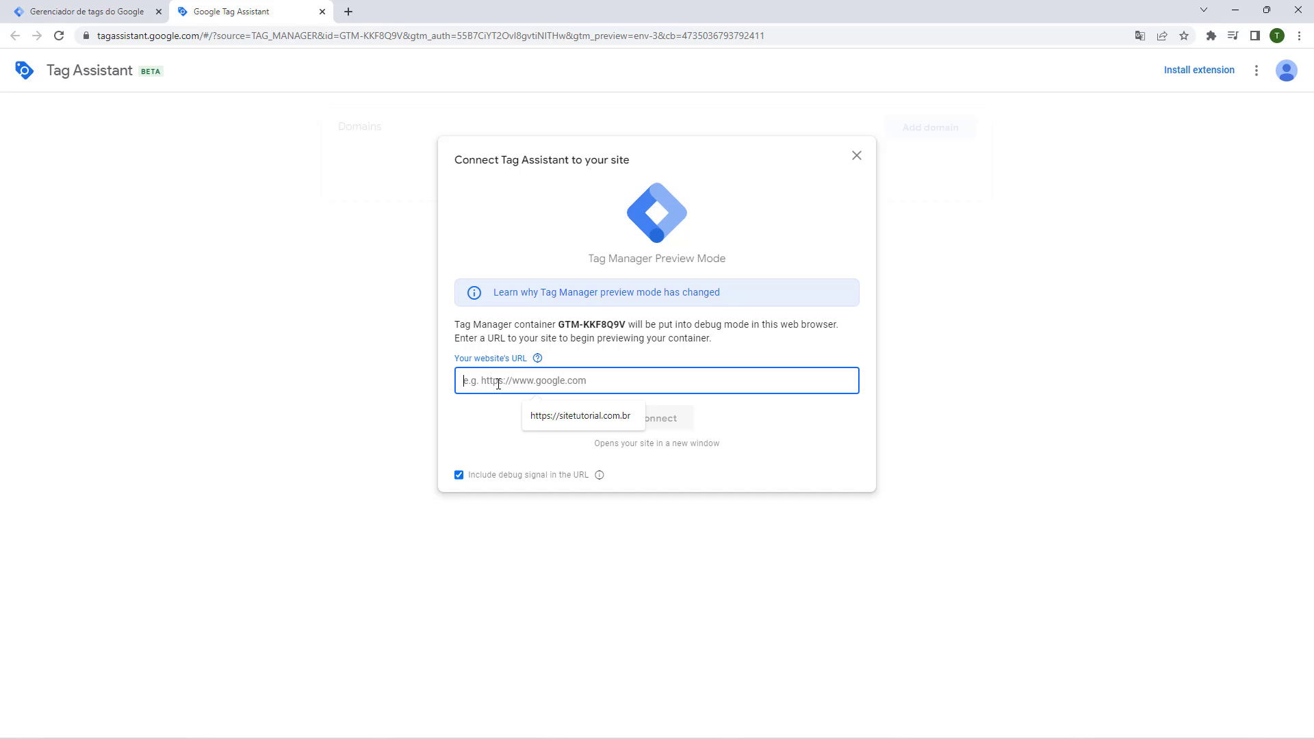
left_click(540, 423)
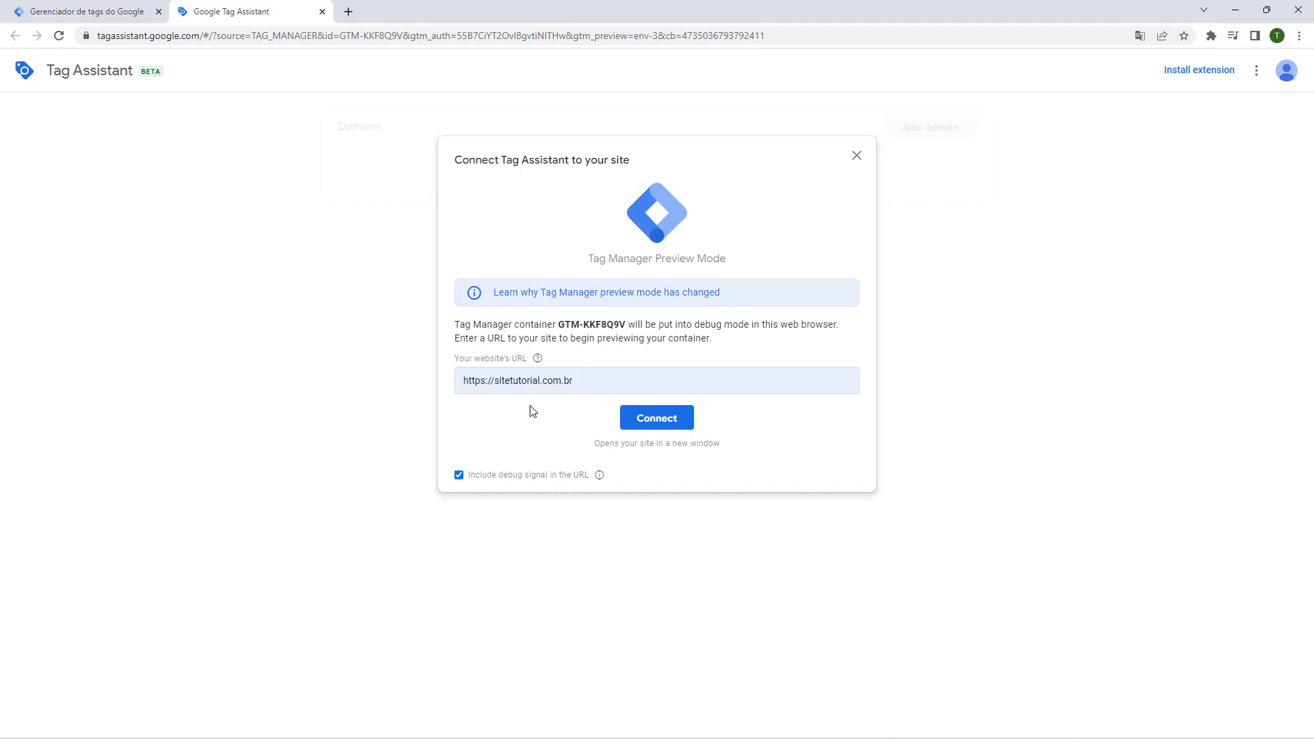
left_click(657, 426)
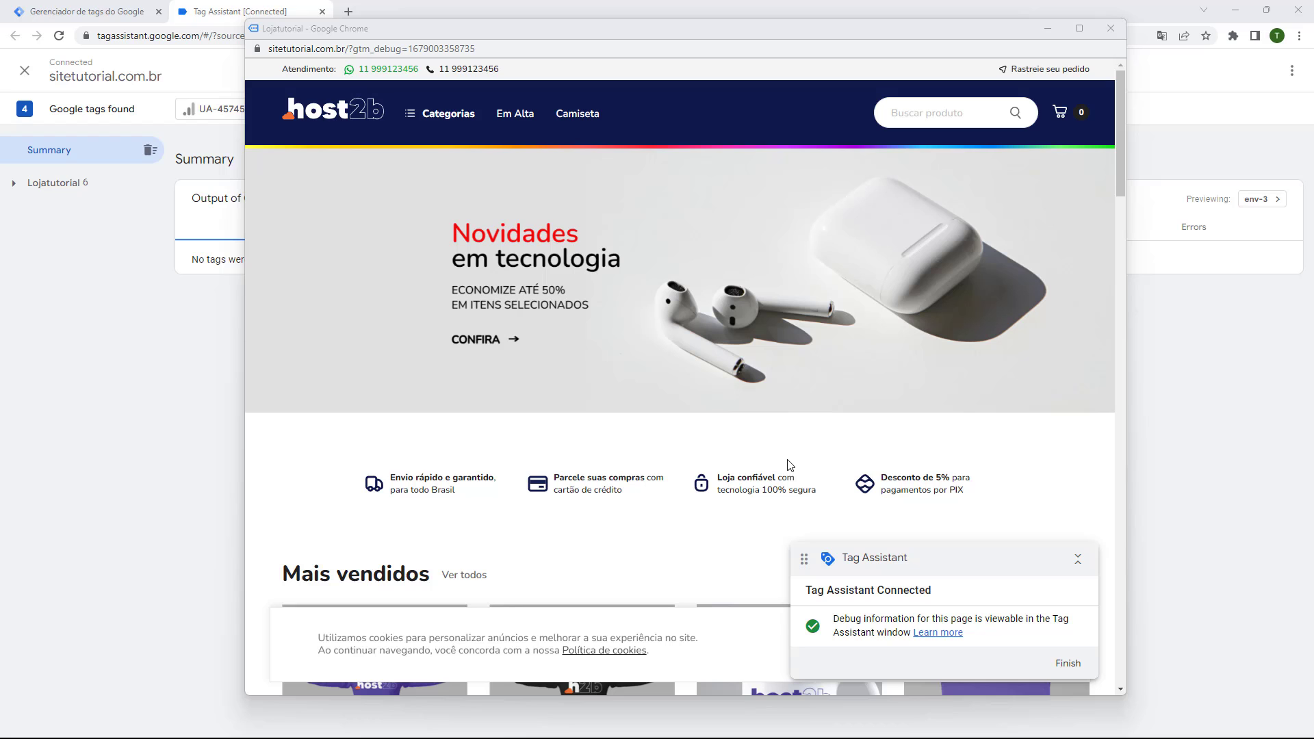
scroll(613, 431, "down", 8)
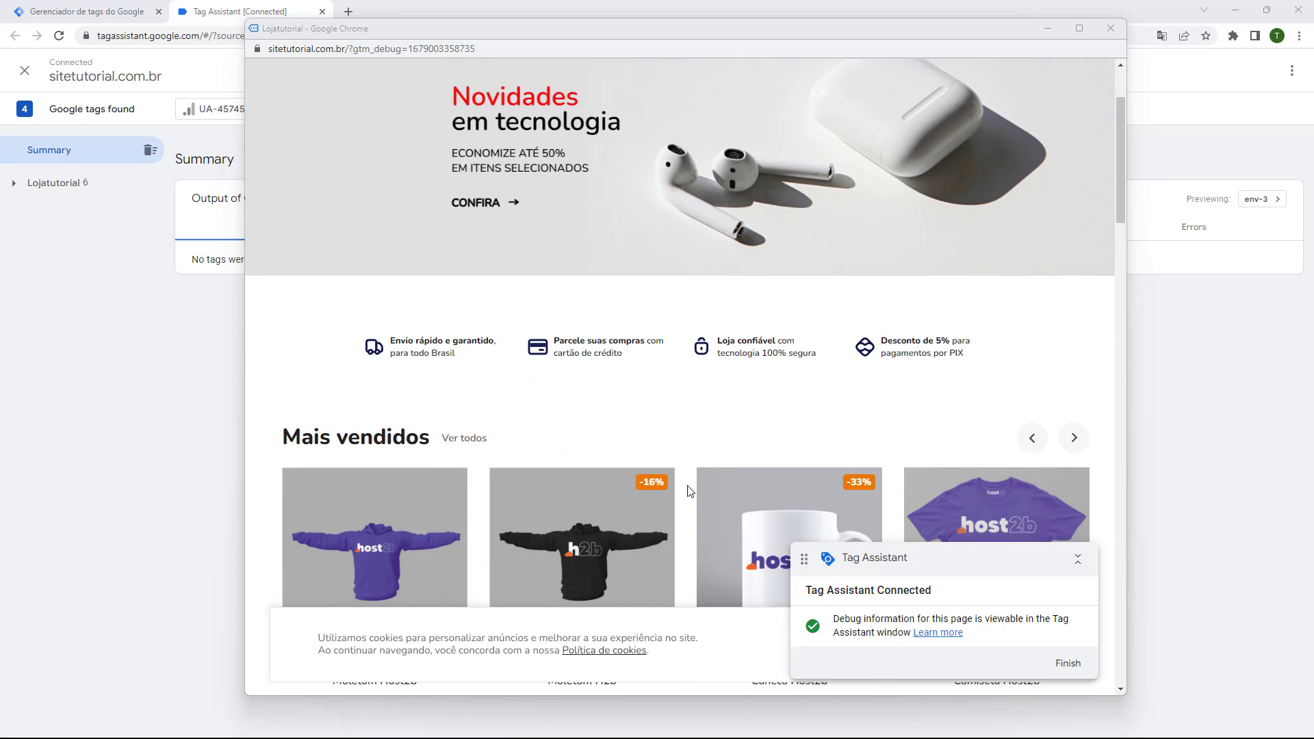
scroll(672, 228, "down", 2)
scroll(642, 392, "up", 10)
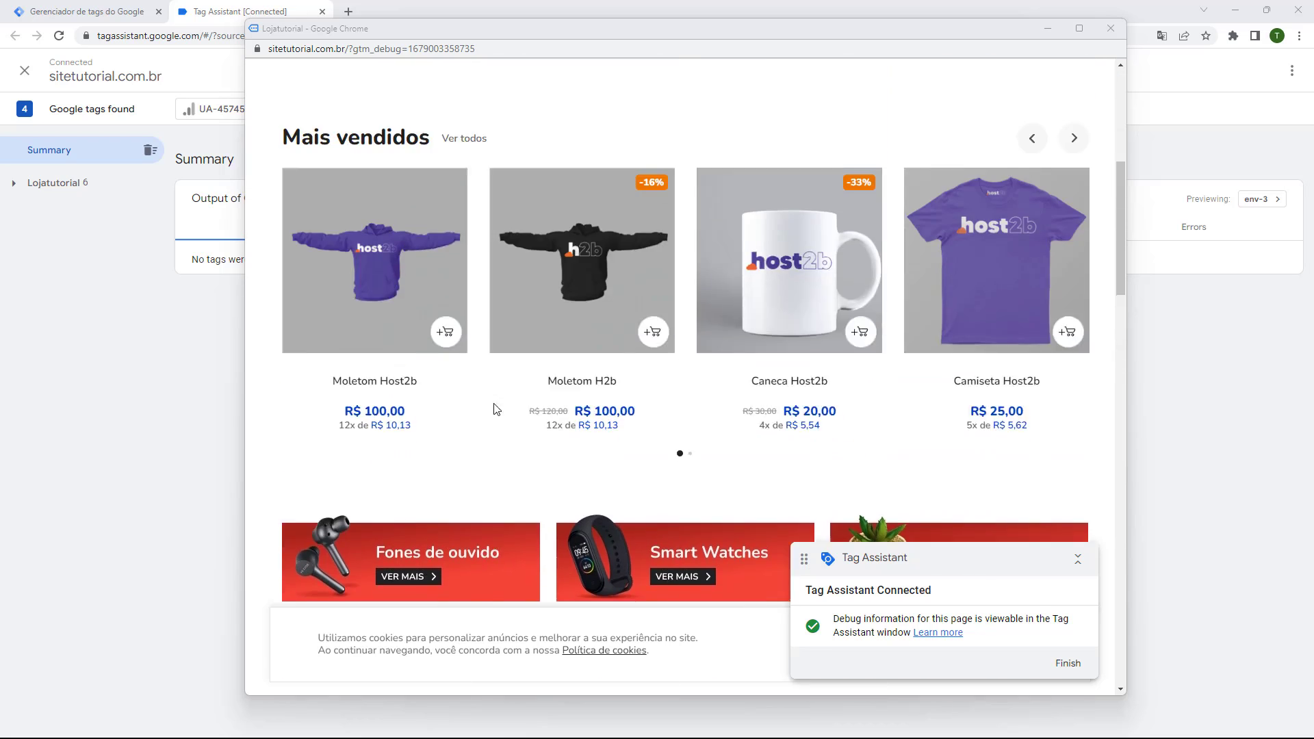